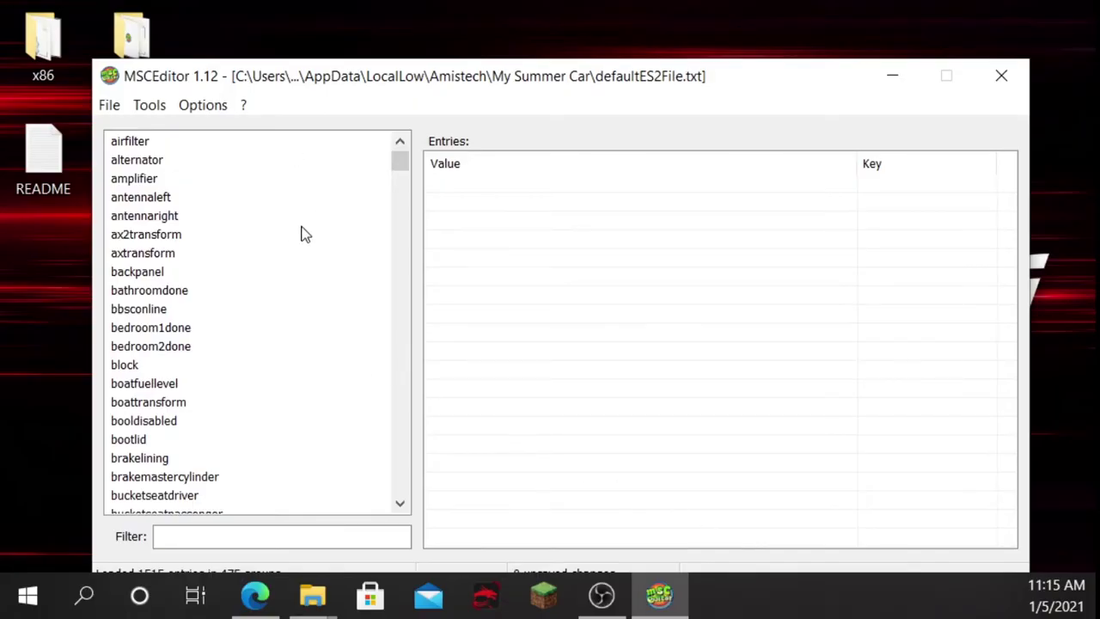
Inspect the bathroomdone, bbsconline, bedroom1done and bedroom2done groups' entries.
scroll(327, 237, "down", 3)
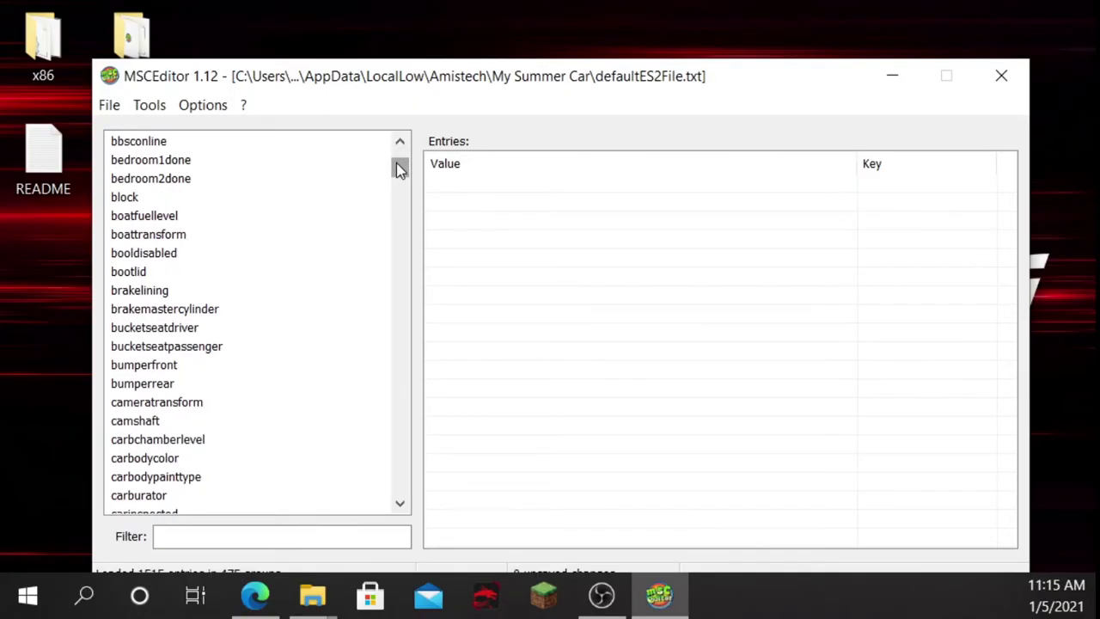
mouse_move(398, 169)
left_mouse_down()
mouse_move(403, 212)
mouse_move(400, 157)
left_mouse_up()
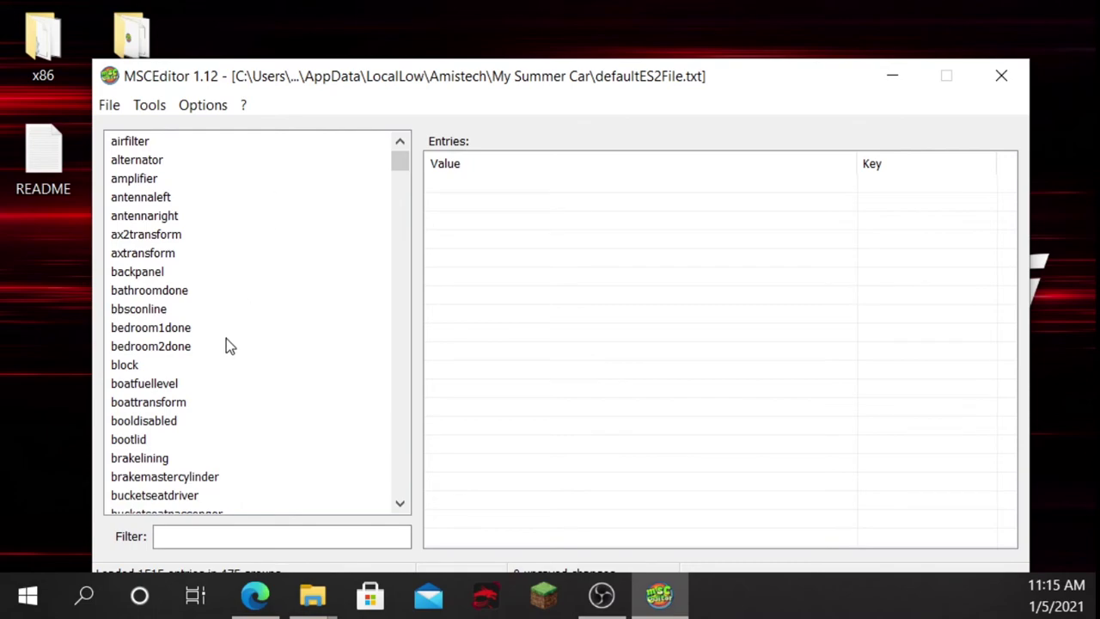
left_click(193, 295)
left_click(175, 311)
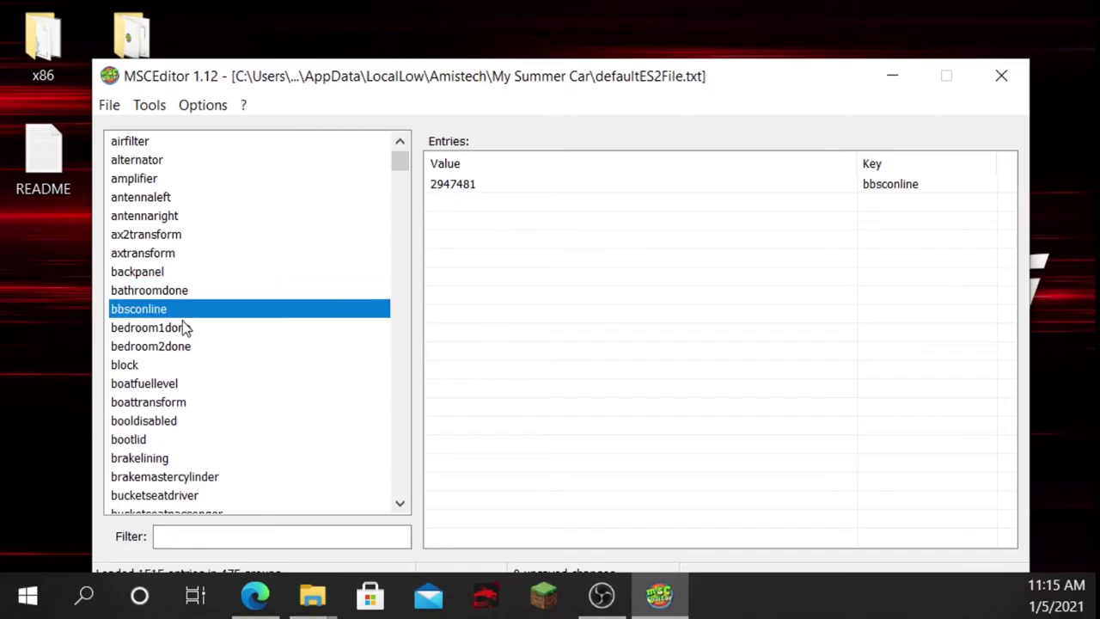
left_click(181, 328)
left_click(194, 348)
View the camshaft, carbchamberlevel and carbodycolor groups' values.
scroll(215, 395, "down", 3)
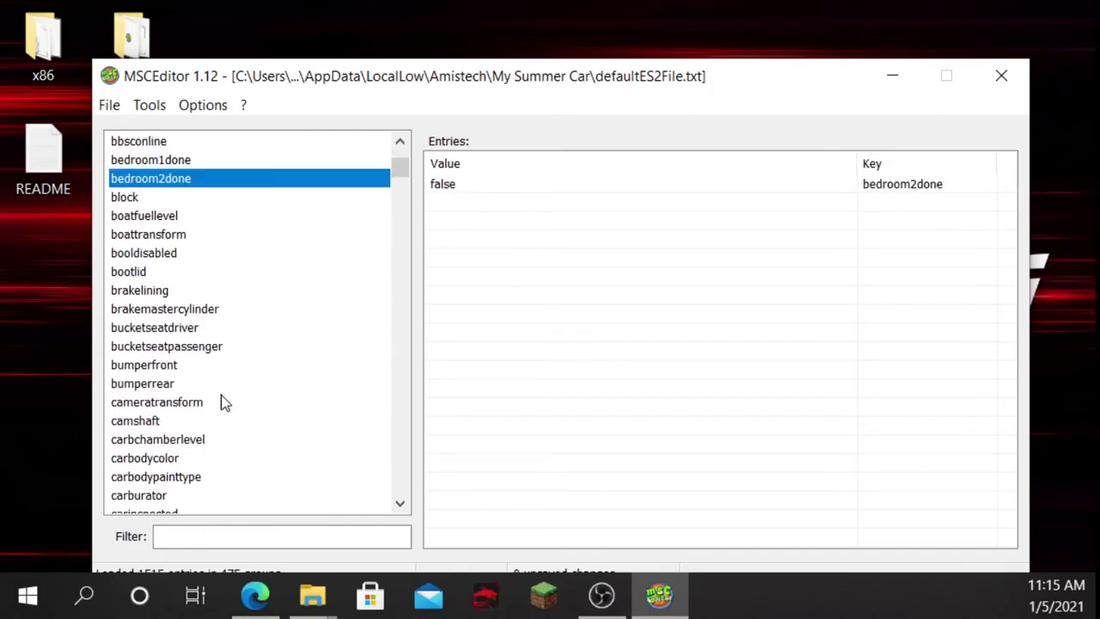
left_click(155, 421)
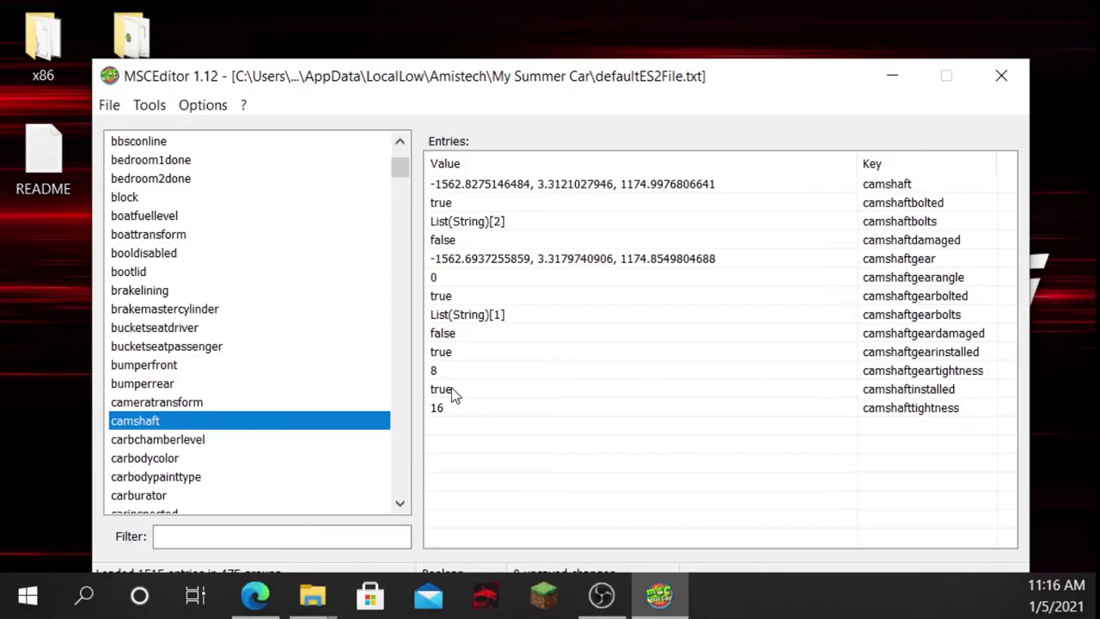
left_click(267, 440)
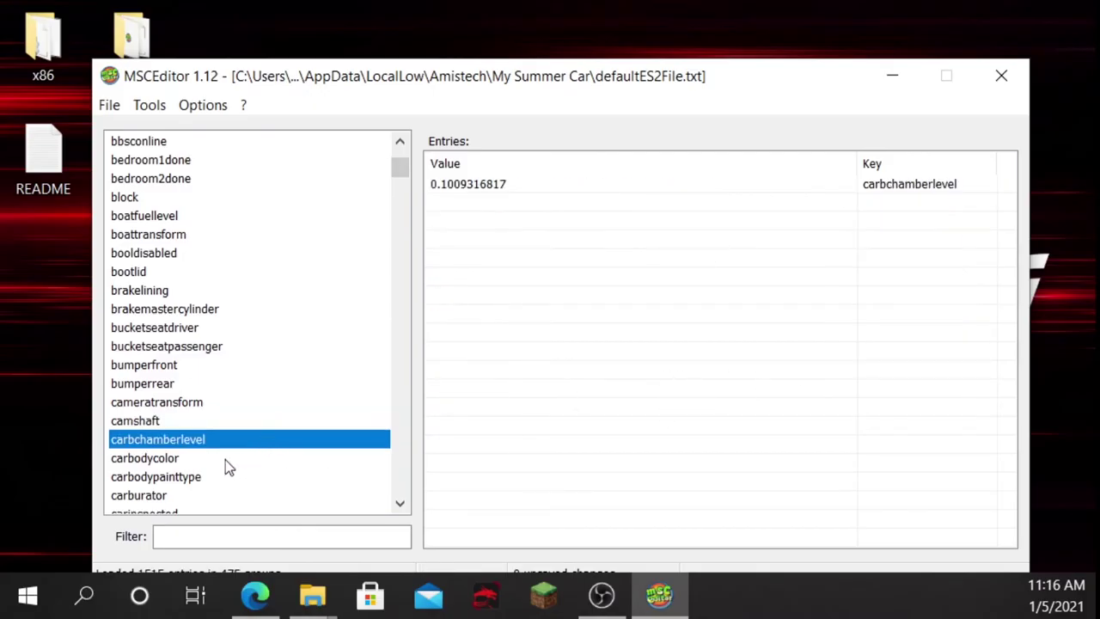
left_click(219, 461)
left_click(232, 444)
left_click(238, 458)
Show carbodypainttype, then the carburator group's eight entries, including carburatortightness 32.
left_click(220, 482)
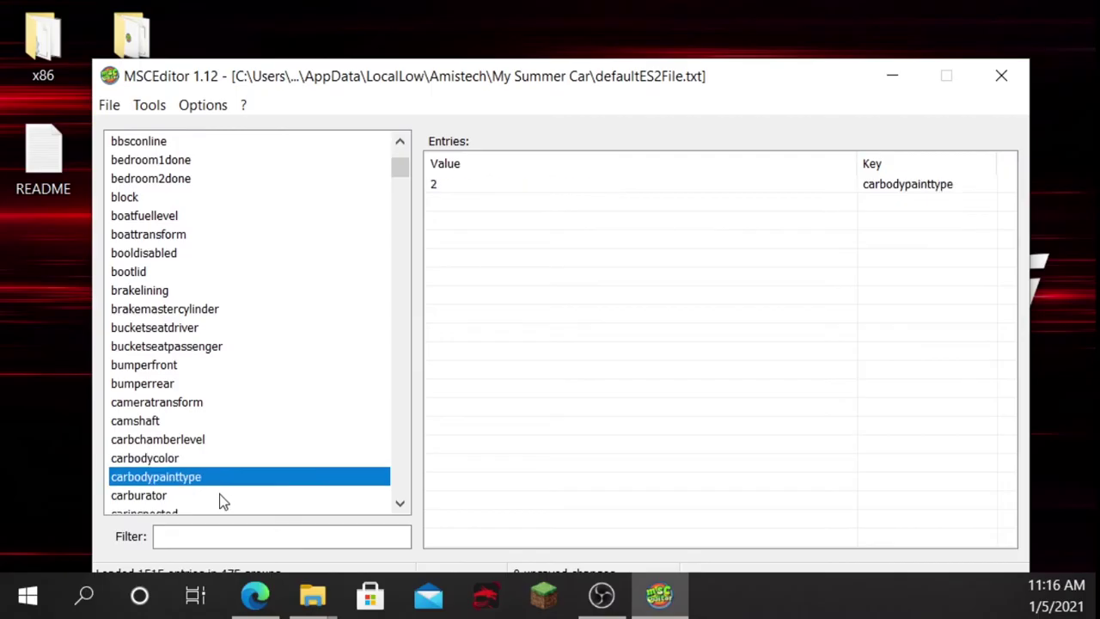
left_click(221, 496)
scroll(316, 363, "down", 1)
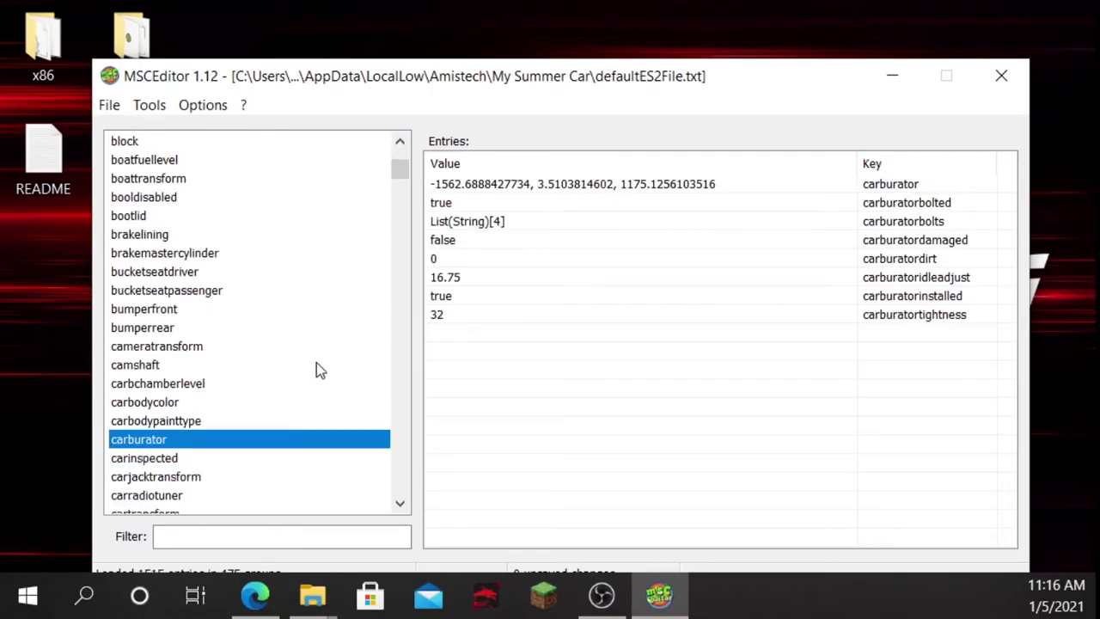
scroll(267, 412, "down", 4)
scroll(268, 481, "down", 3)
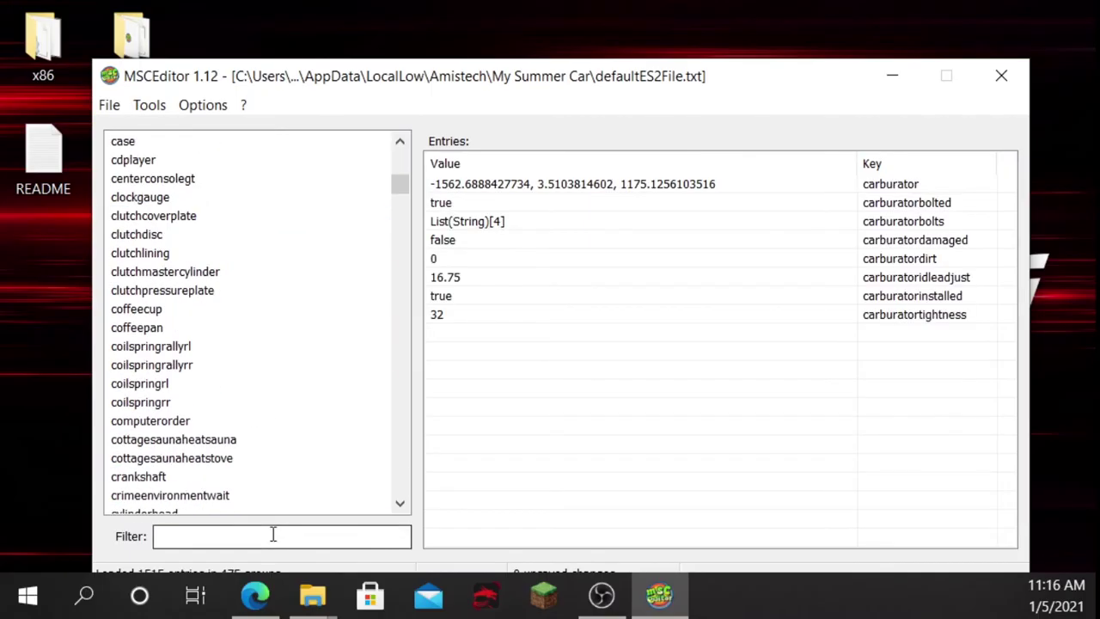
Filter groups by 'hoo', view the fiberglasshood and hood entries, then clear the filter.
left_click(268, 535)
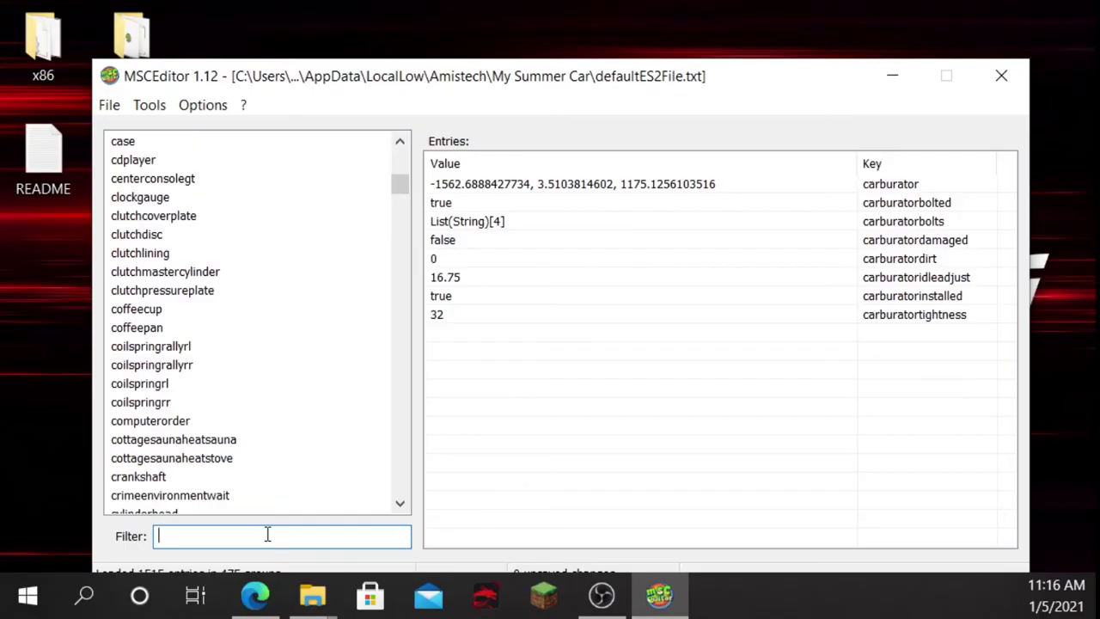
type("hoo")
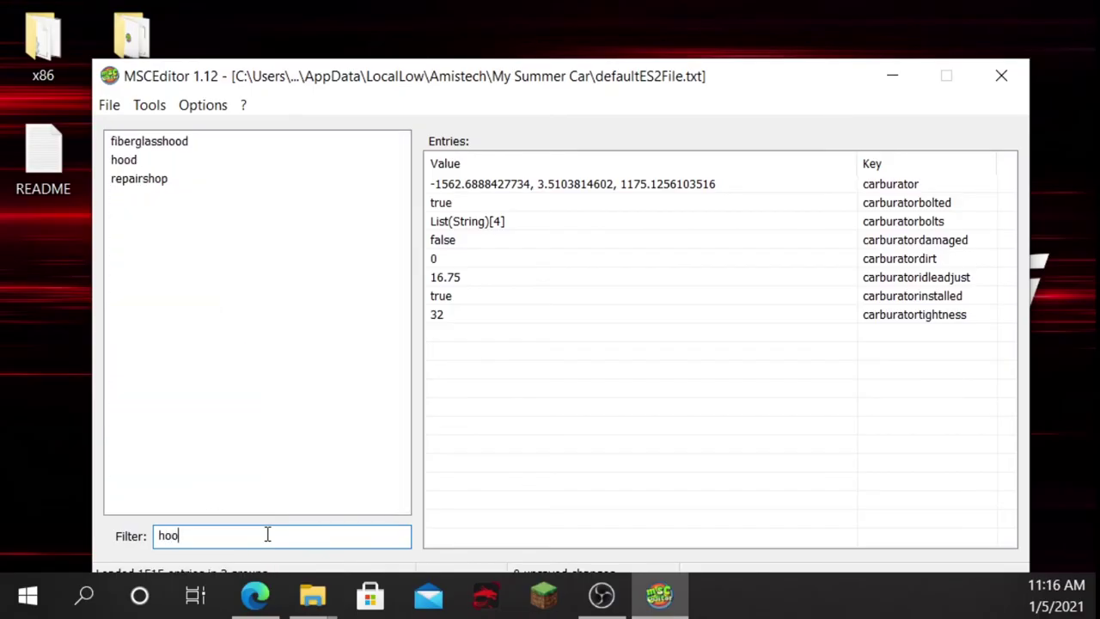
left_click(134, 163)
left_click(140, 146)
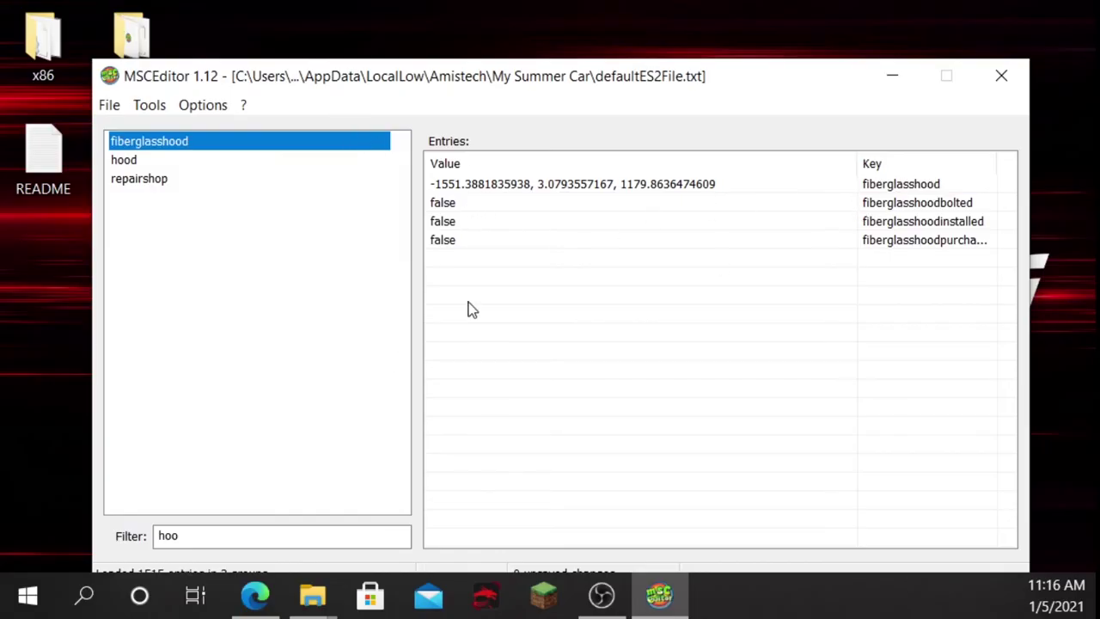
left_click(152, 160)
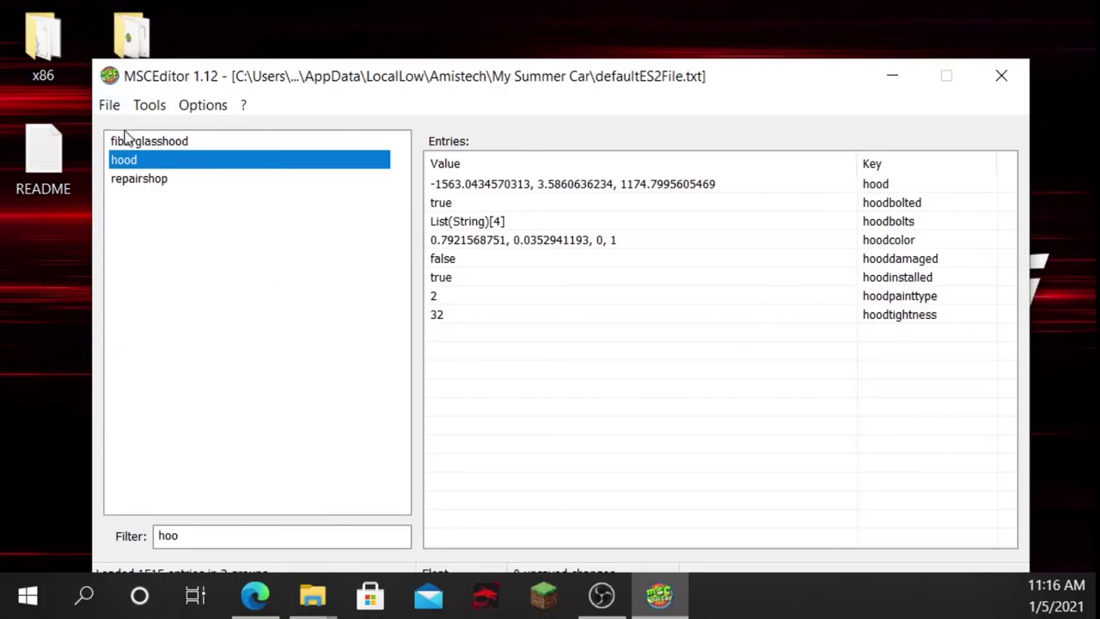
left_click(229, 528)
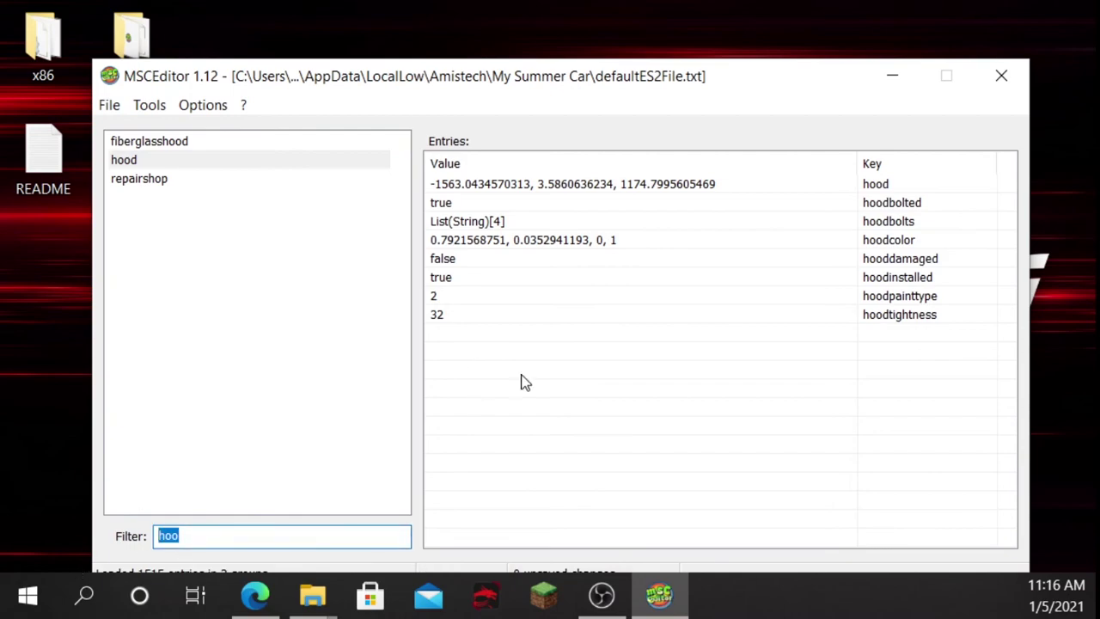
key("BackSpace")
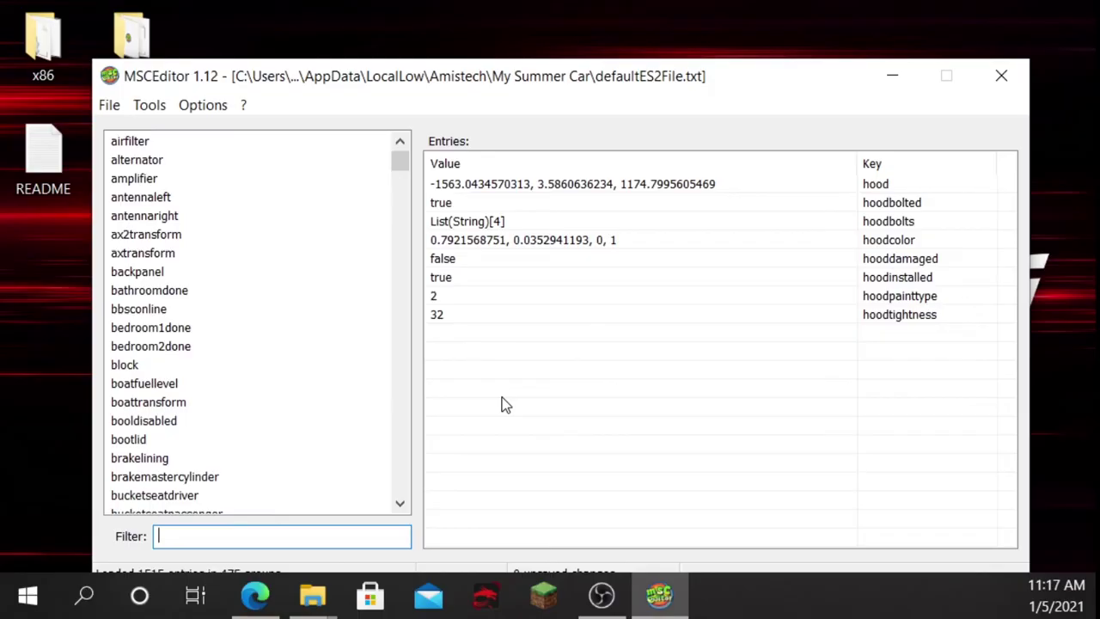
Filter by 'boo', check numberofbools and booldisabled (false), then clear the filter and browse the list.
type("boo")
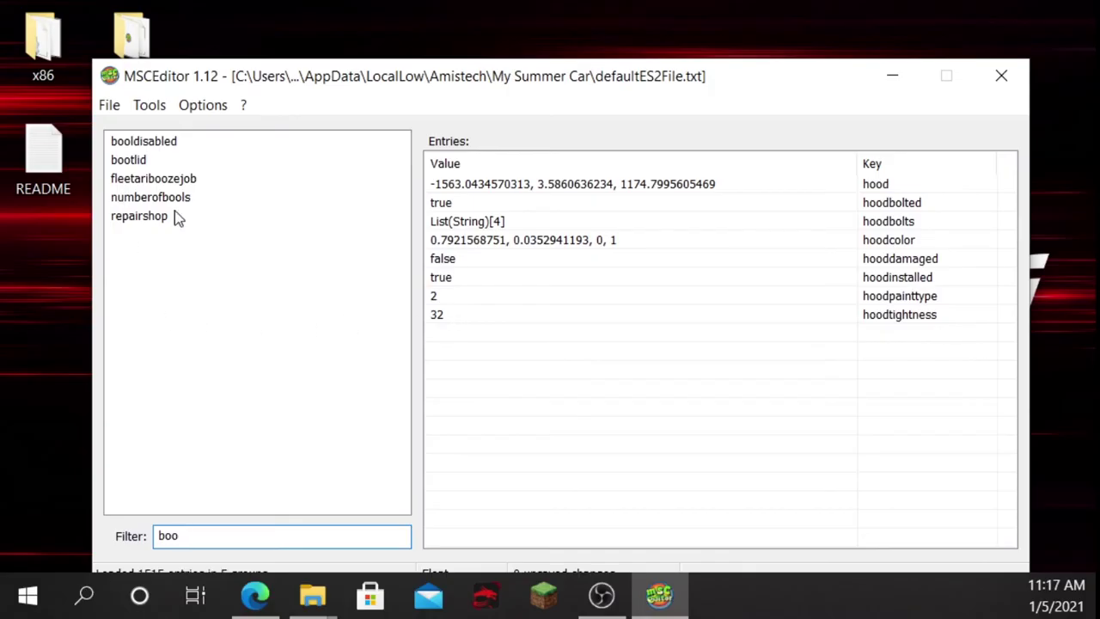
left_click(201, 197)
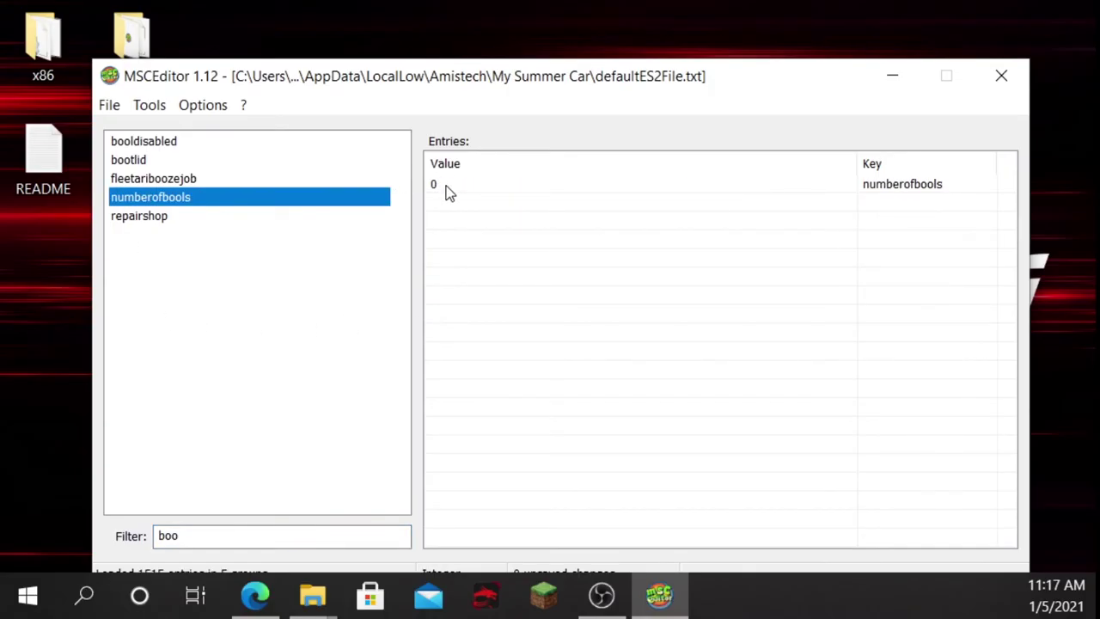
left_click(199, 141)
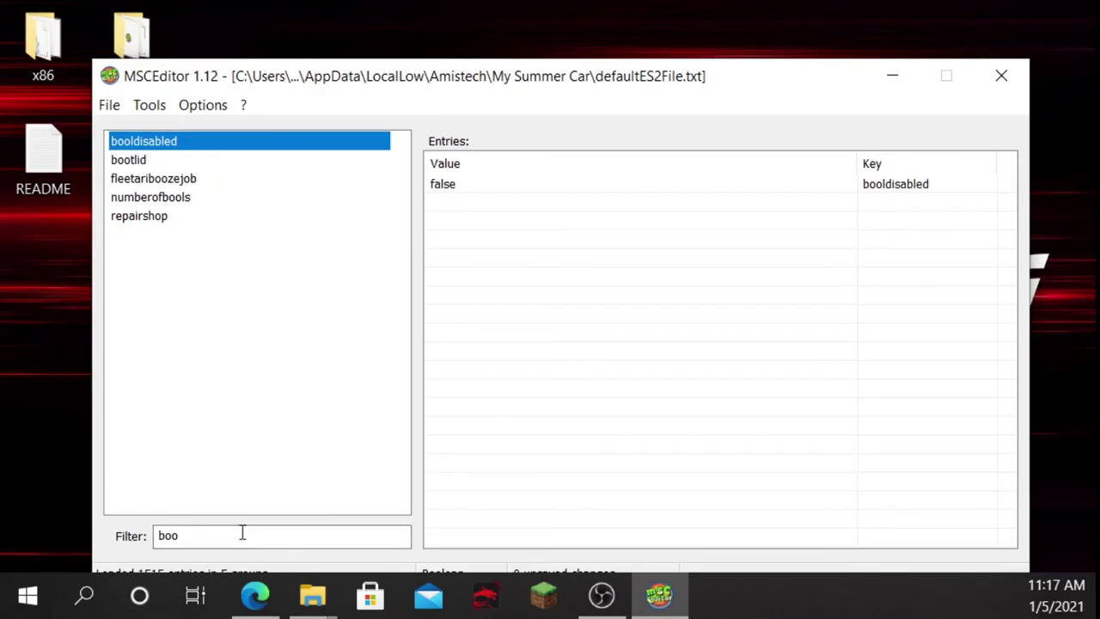
left_click_drag(242, 534, 140, 533)
key("BackSpace")
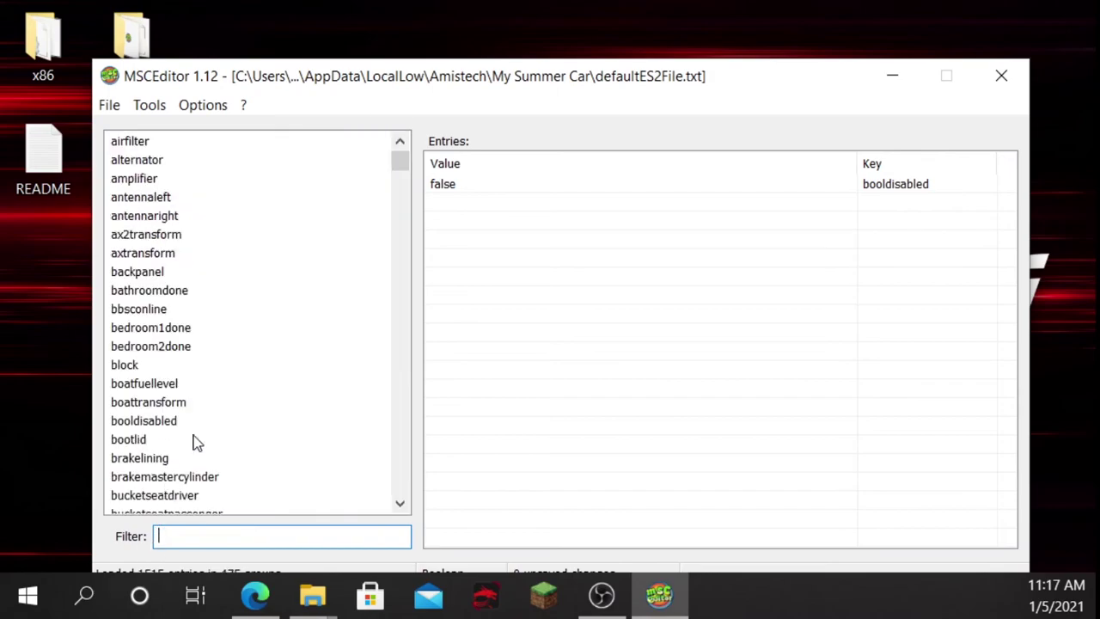
scroll(206, 441, "down", 4)
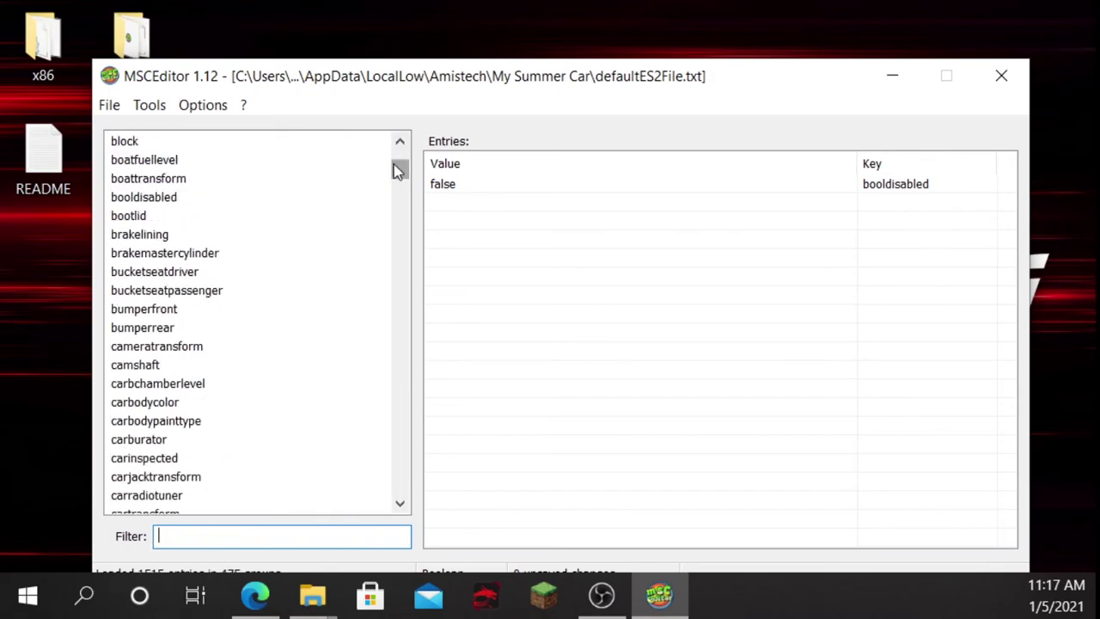
left_click_drag(398, 169, 393, 74)
left_click(110, 105)
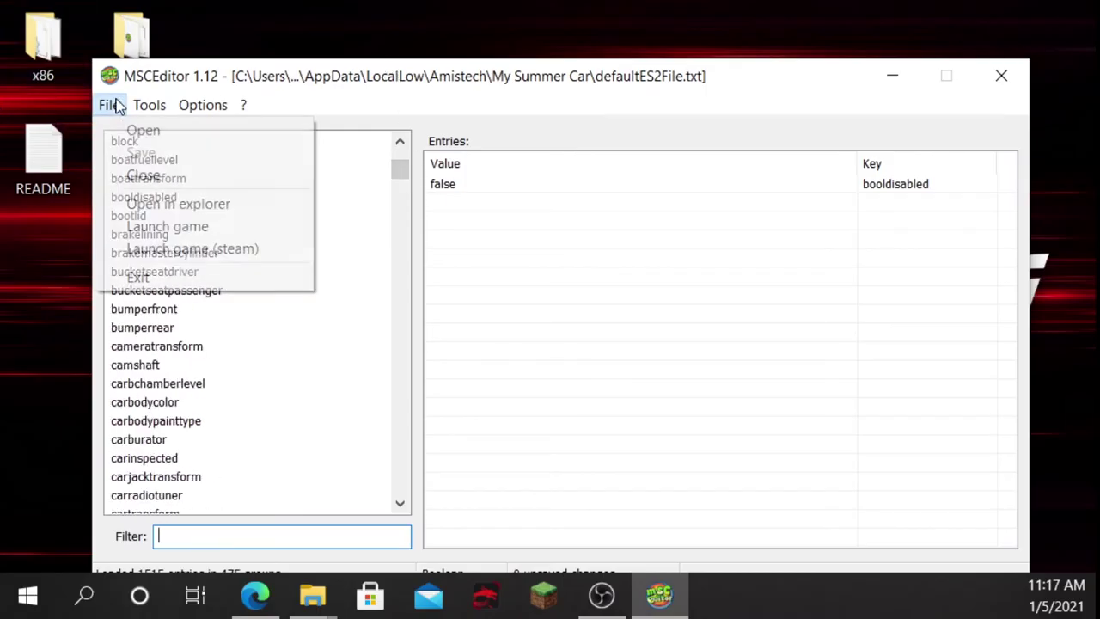
mouse_move(141, 109)
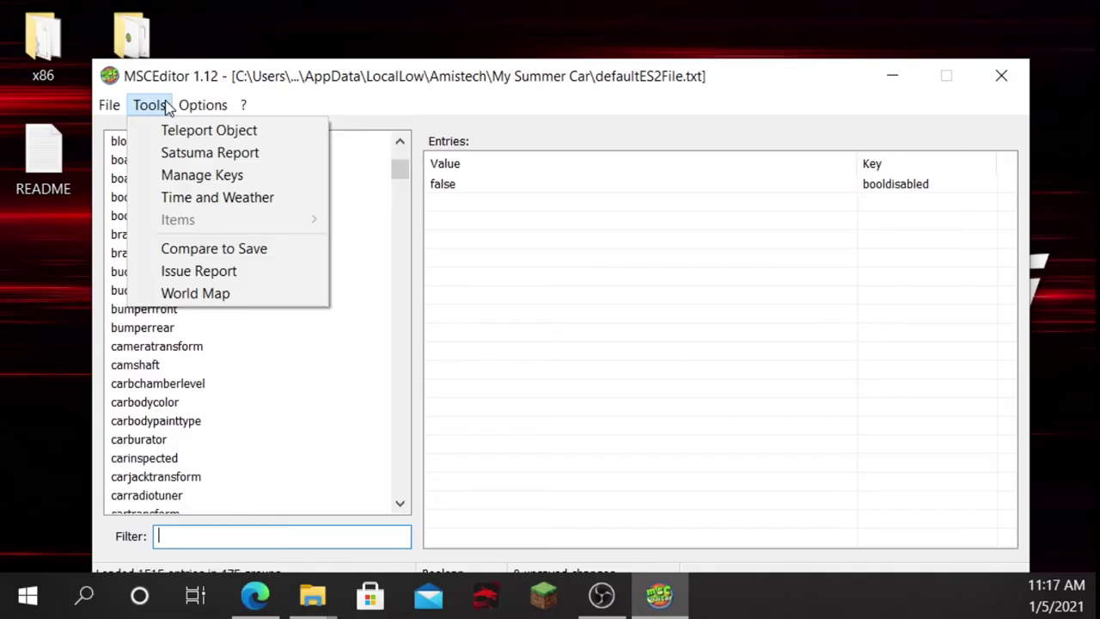
left_click(215, 197)
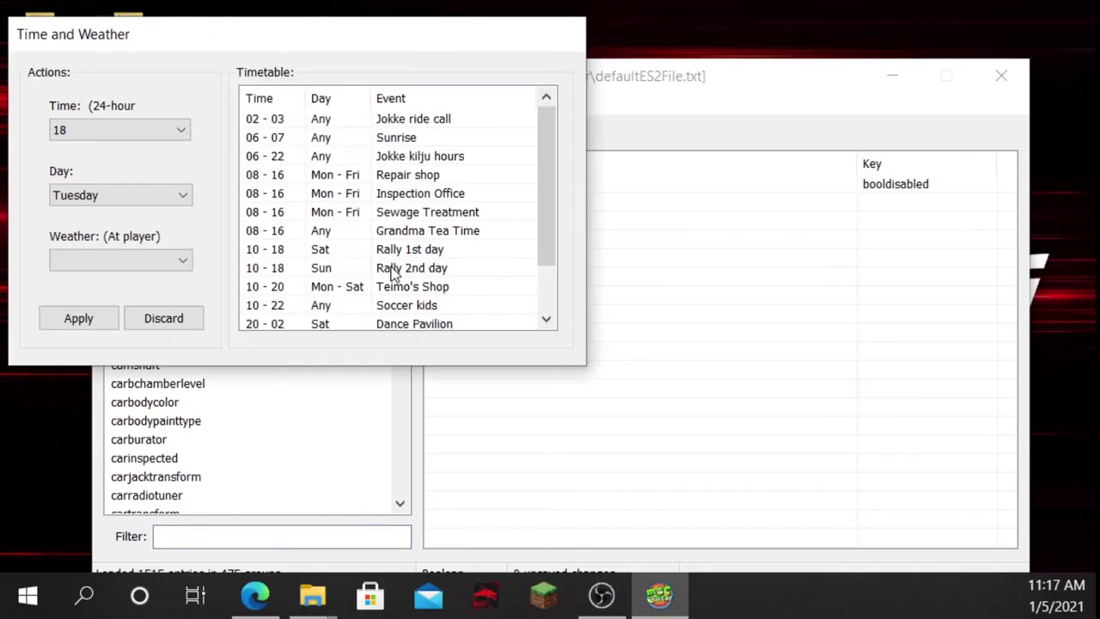
scroll(301, 215, "down", 1)
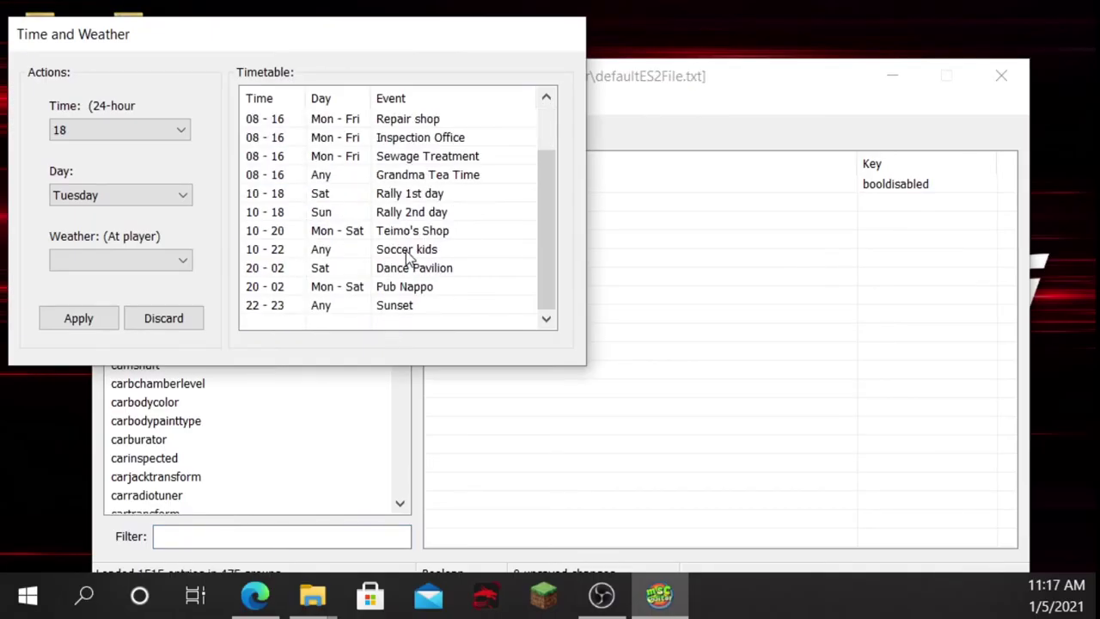
scroll(409, 258, "up", 1)
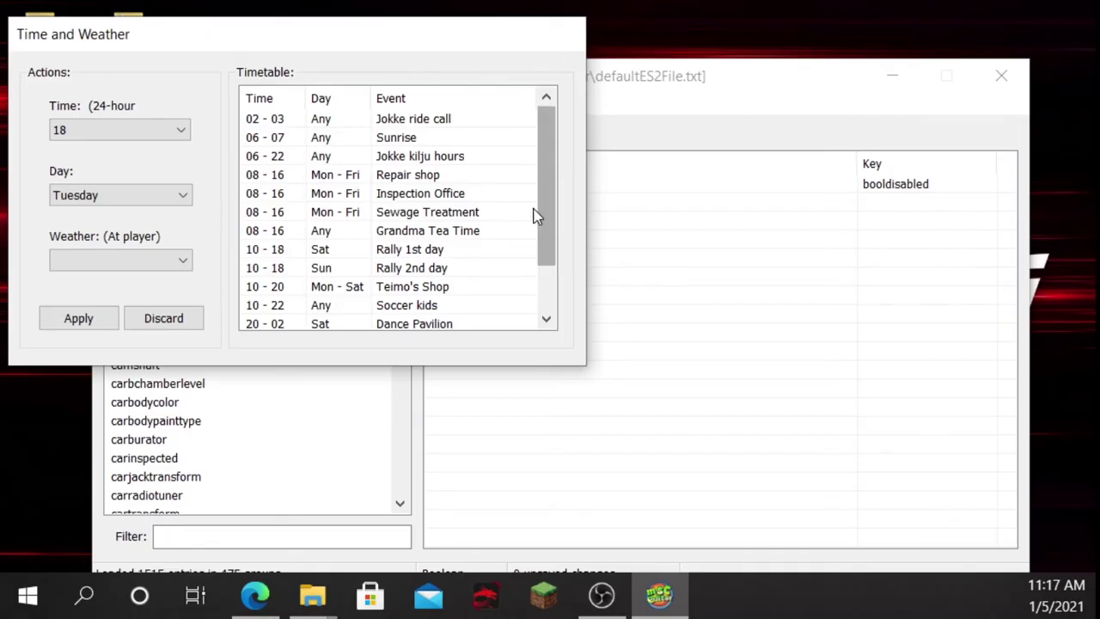
left_click(167, 319)
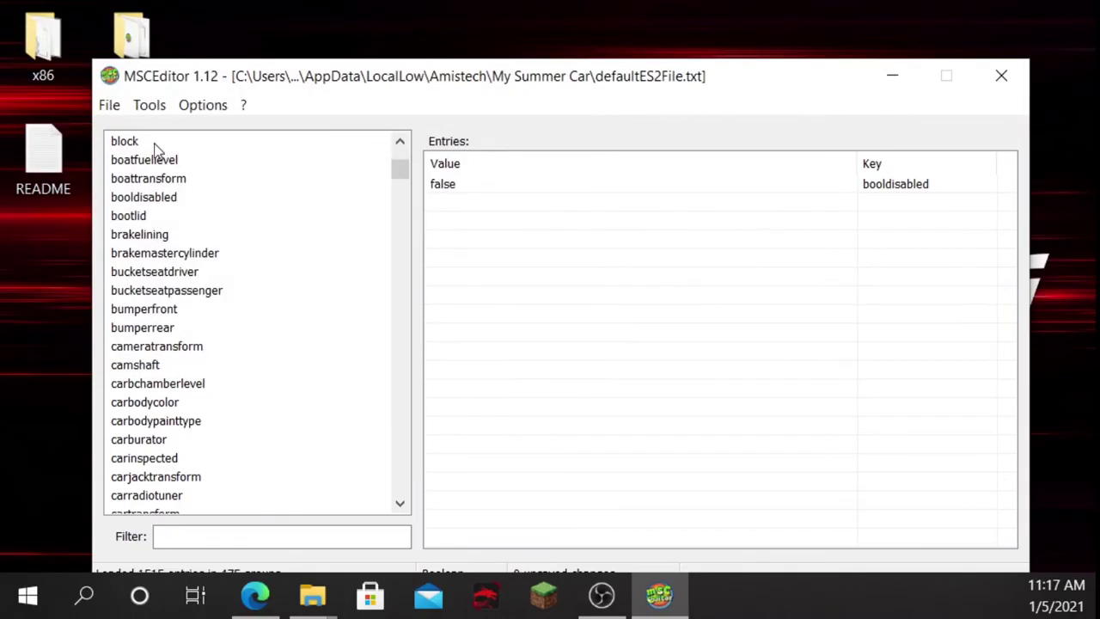
left_click(147, 108)
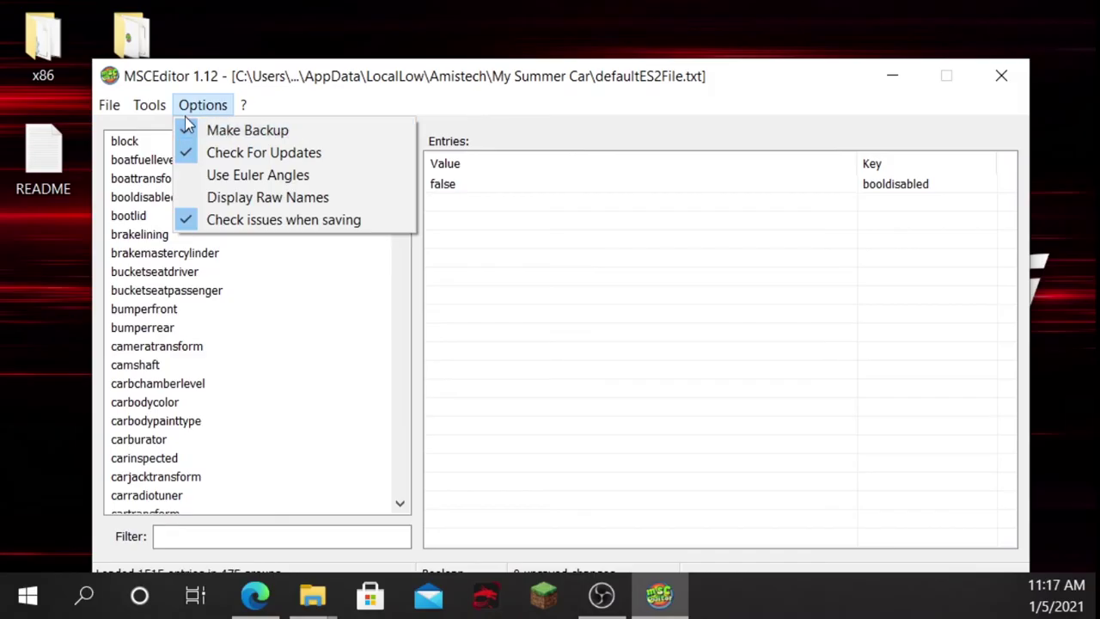
mouse_move(151, 109)
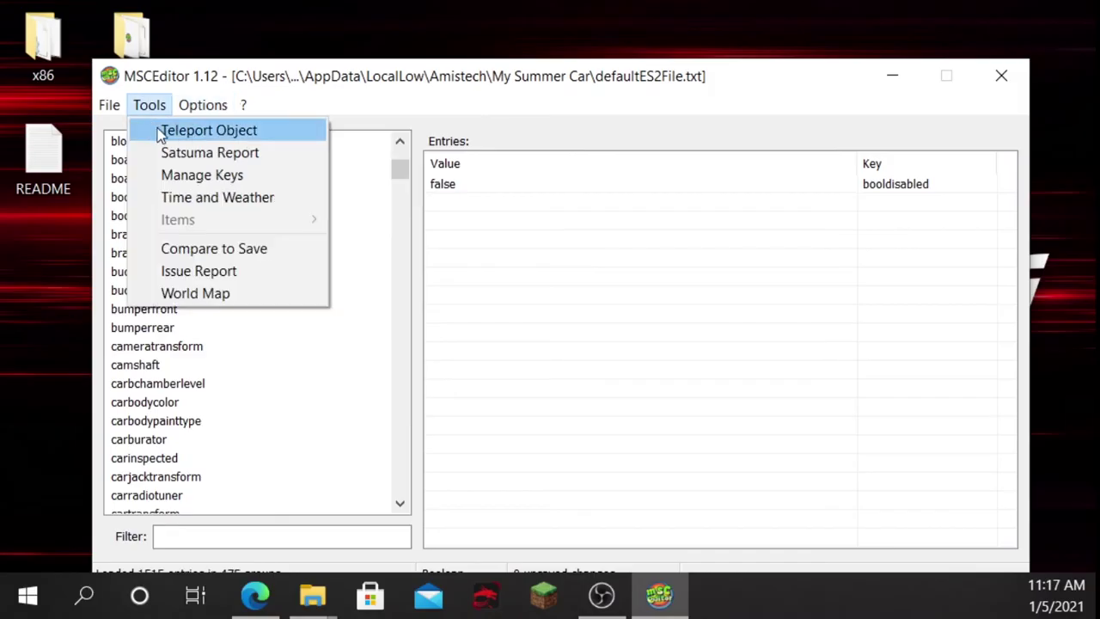
left_click(159, 130)
scroll(152, 76, "up", 10)
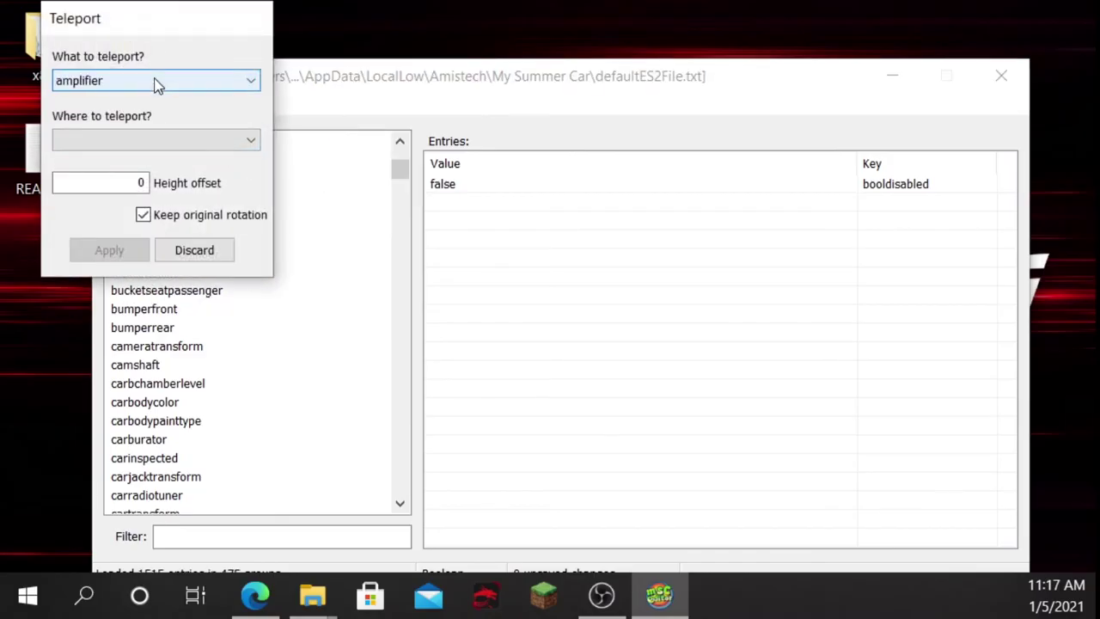
scroll(162, 139, "down", 3)
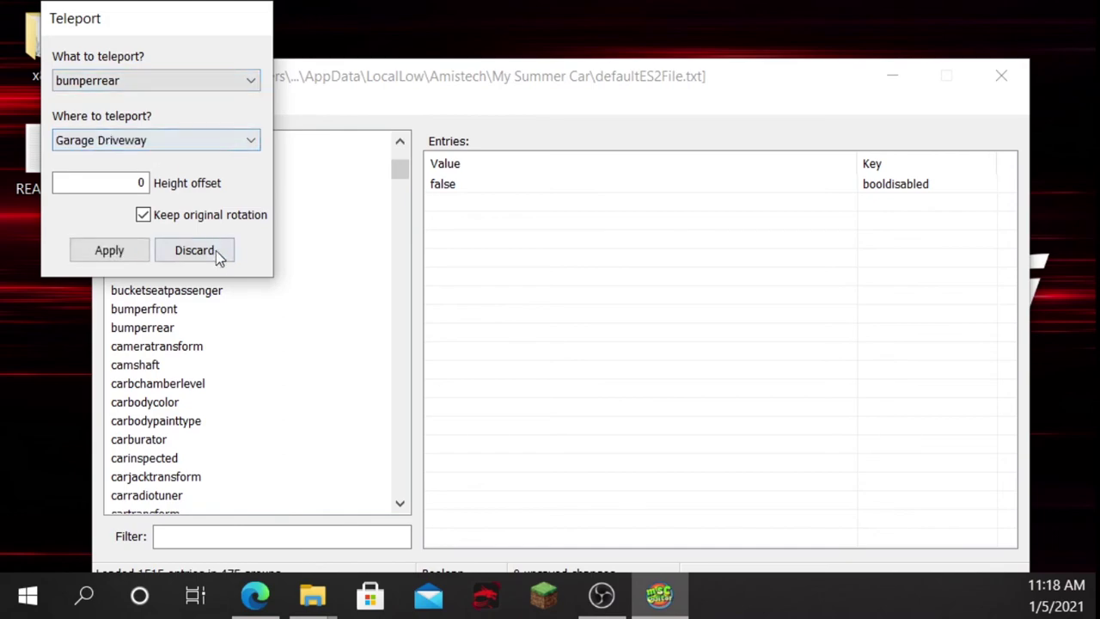
left_click(216, 254)
left_click(157, 114)
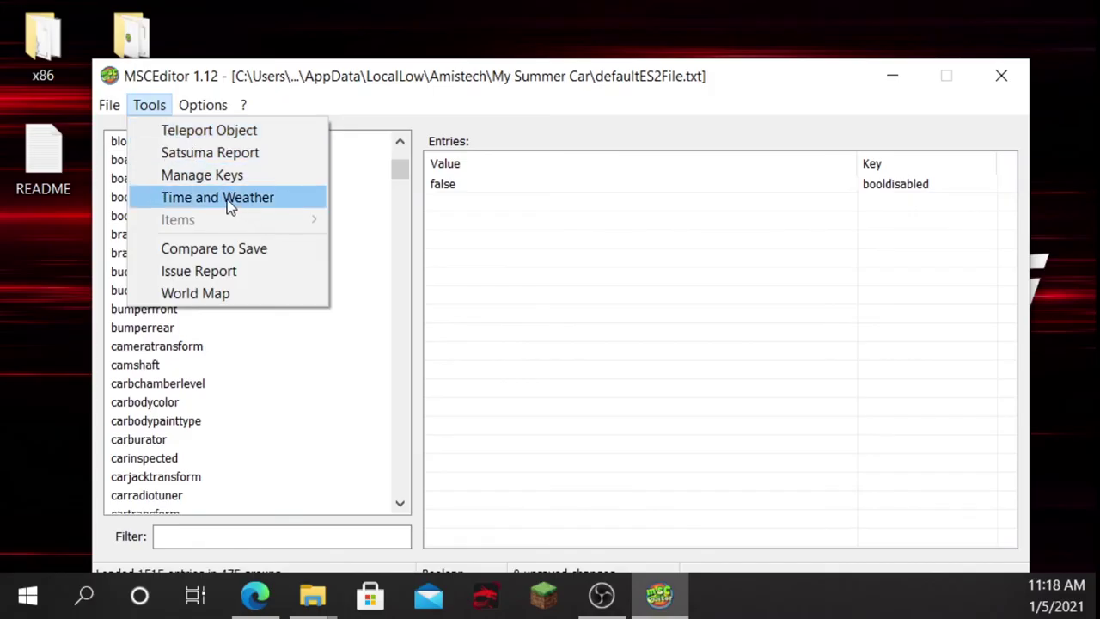
left_click(207, 174)
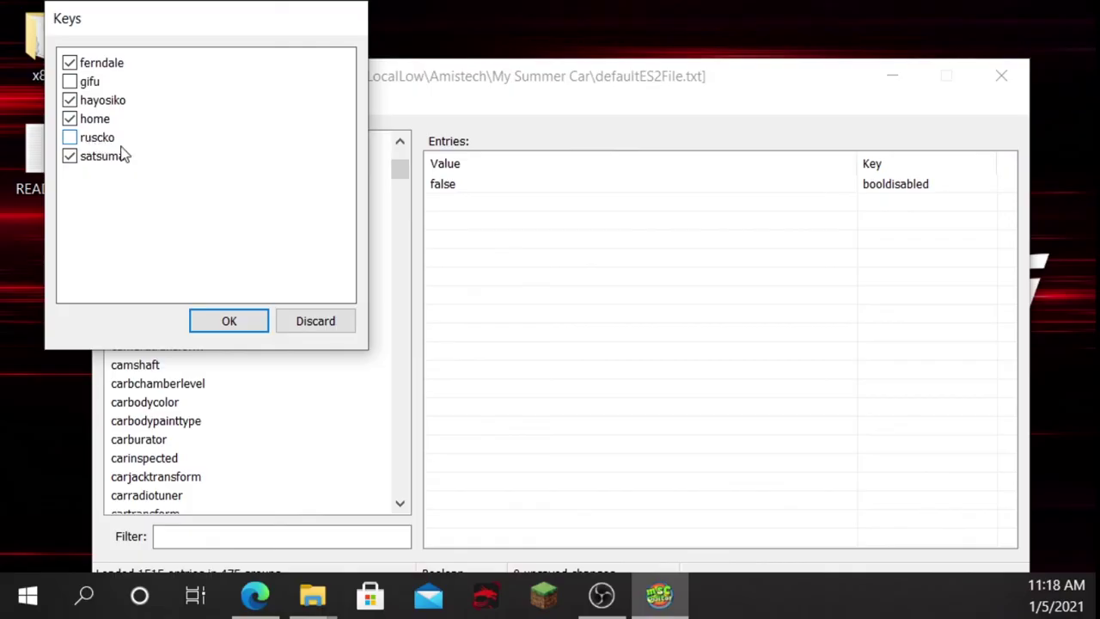
left_click(320, 325)
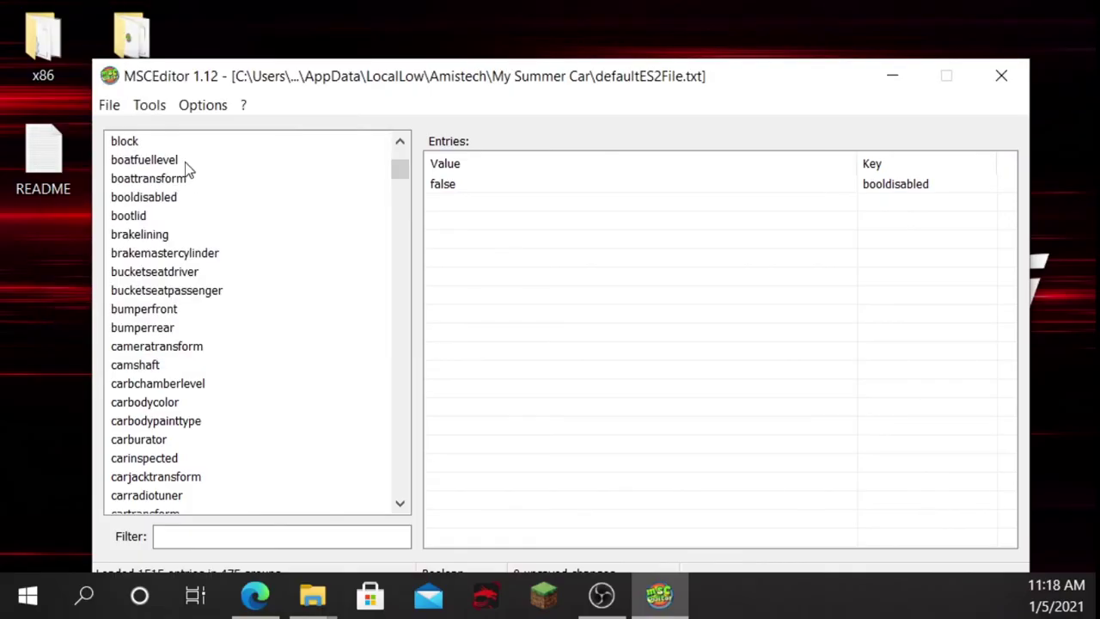
left_click(163, 106)
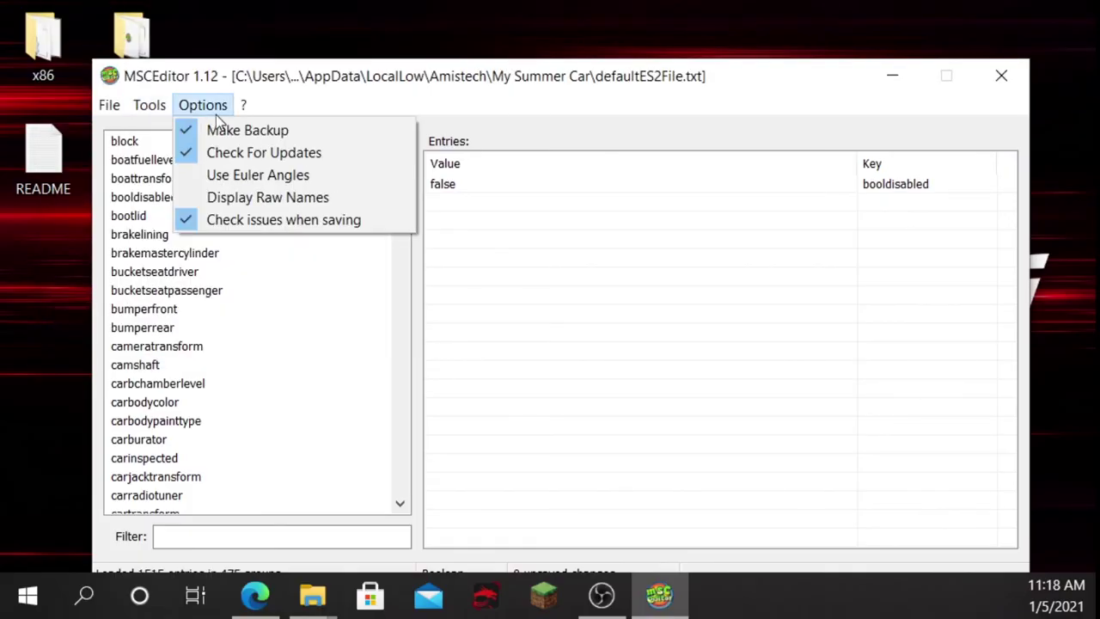
Open the Satsuma Report and review its Bolts and bits list: 309 bolts, 2 loose.
left_click(198, 154)
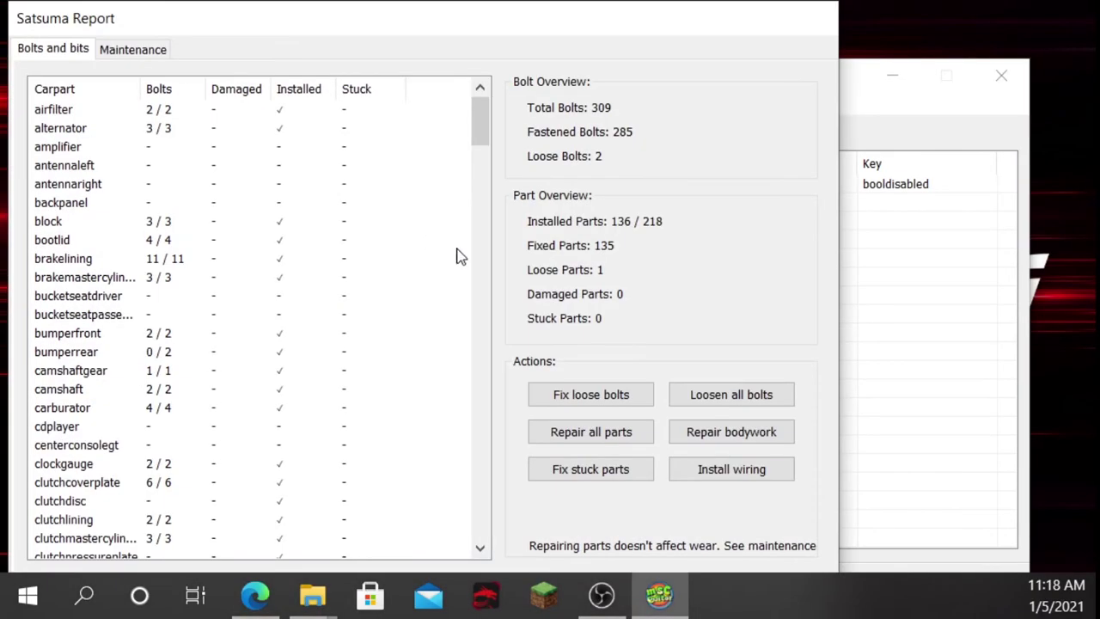
left_click_drag(518, 34, 602, 34)
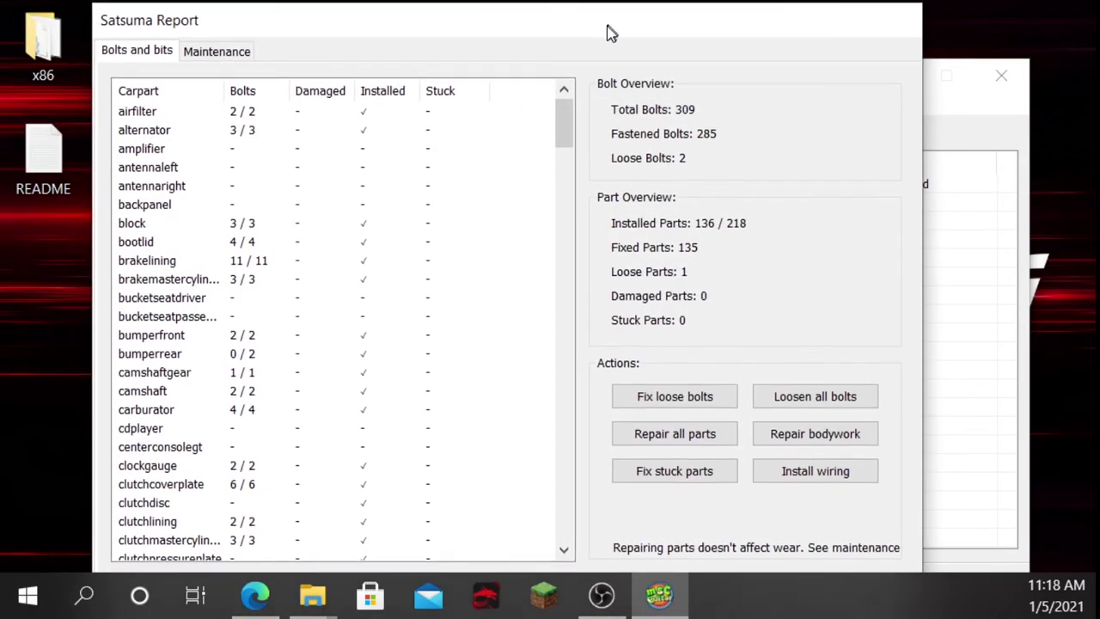
scroll(447, 408, "down", 3)
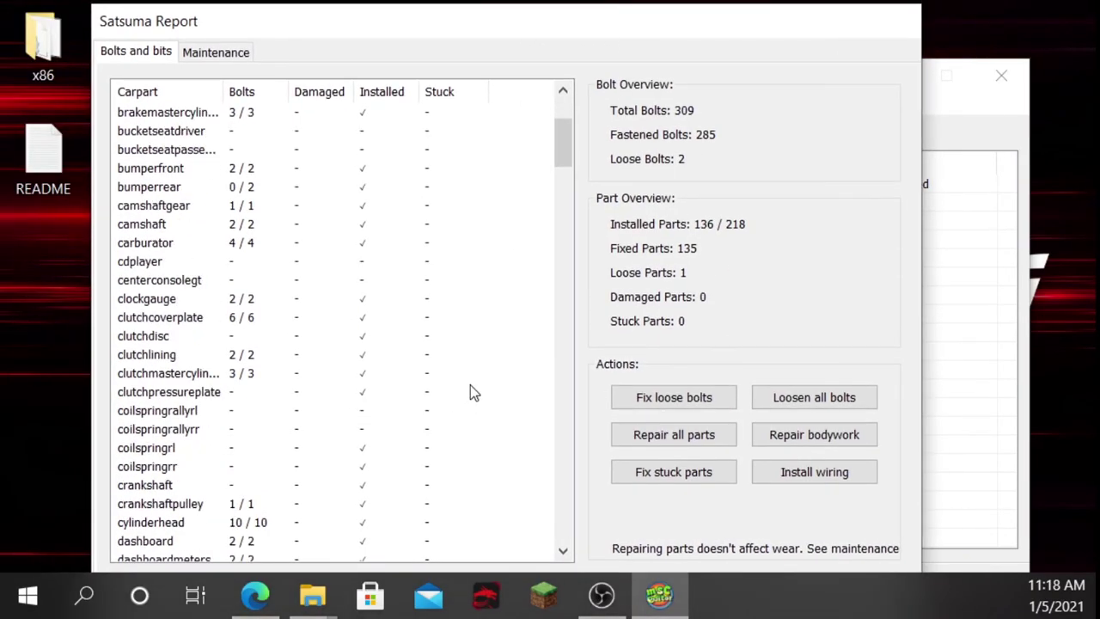
scroll(470, 392, "up", 3)
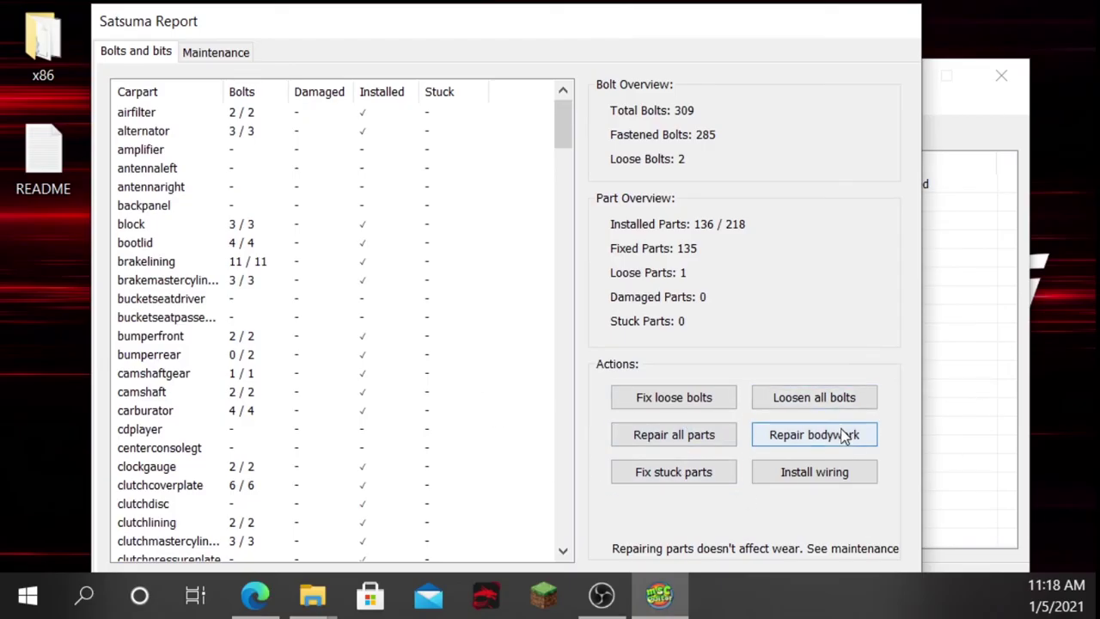
scroll(428, 394, "down", 9)
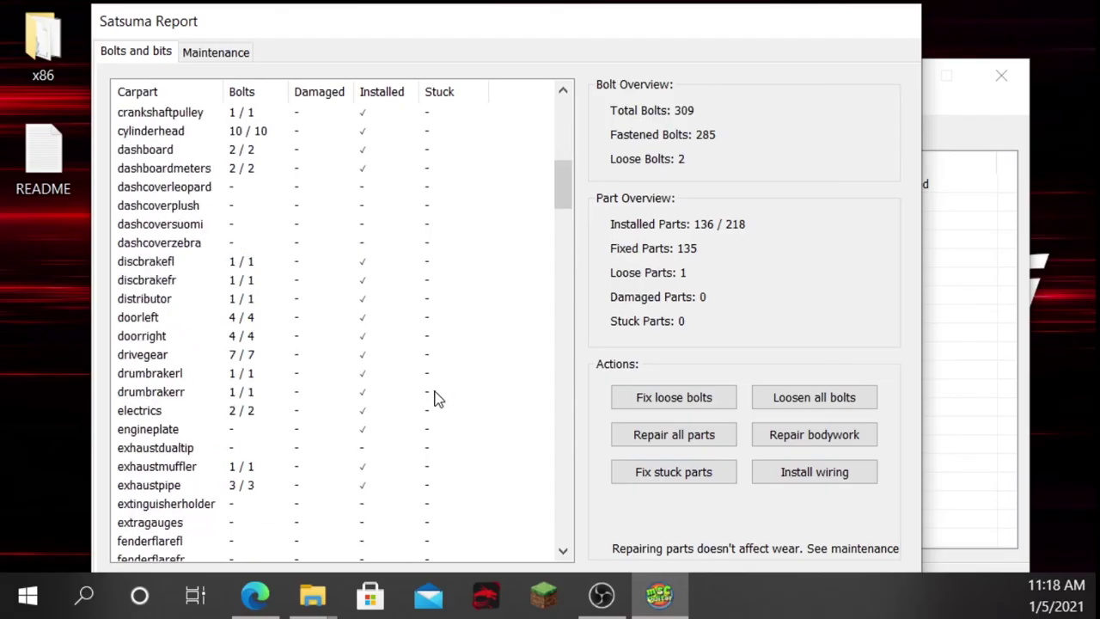
Review the Satsuma Report's Maintenance values.
left_click(215, 54)
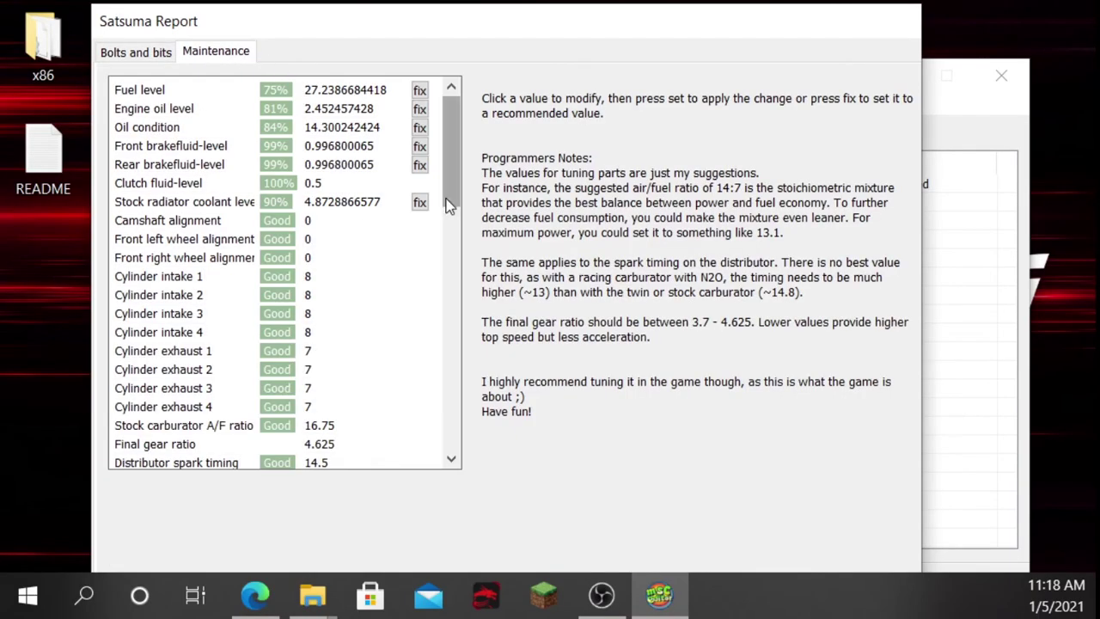
scroll(450, 184, "down", 8)
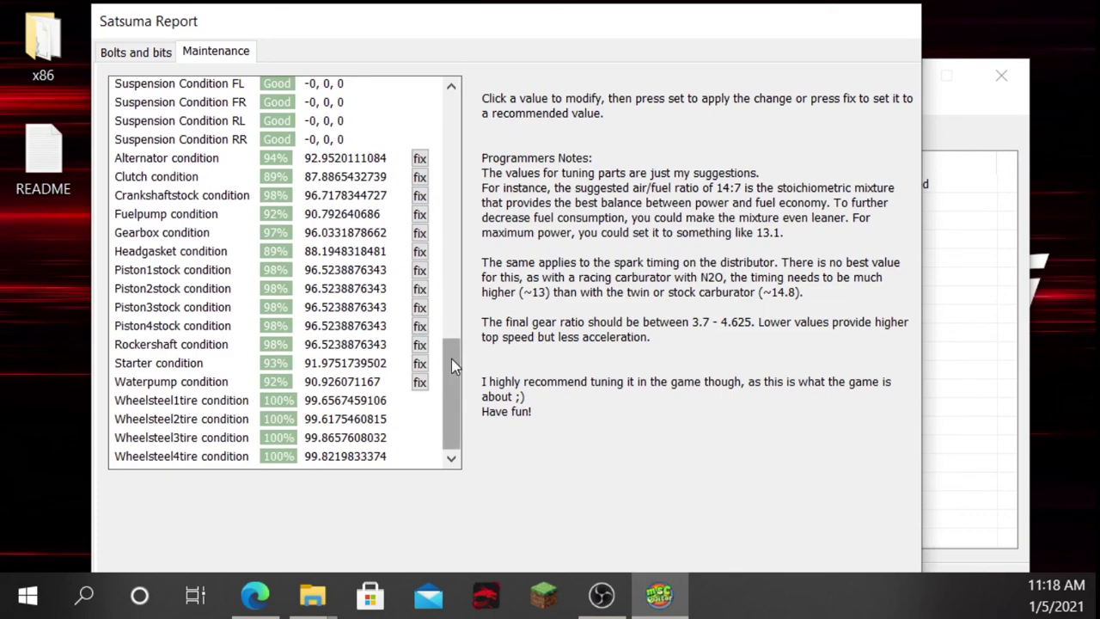
left_click_drag(451, 358, 424, 66)
scroll(456, 123, "down", 15)
scroll(450, 126, "up", 15)
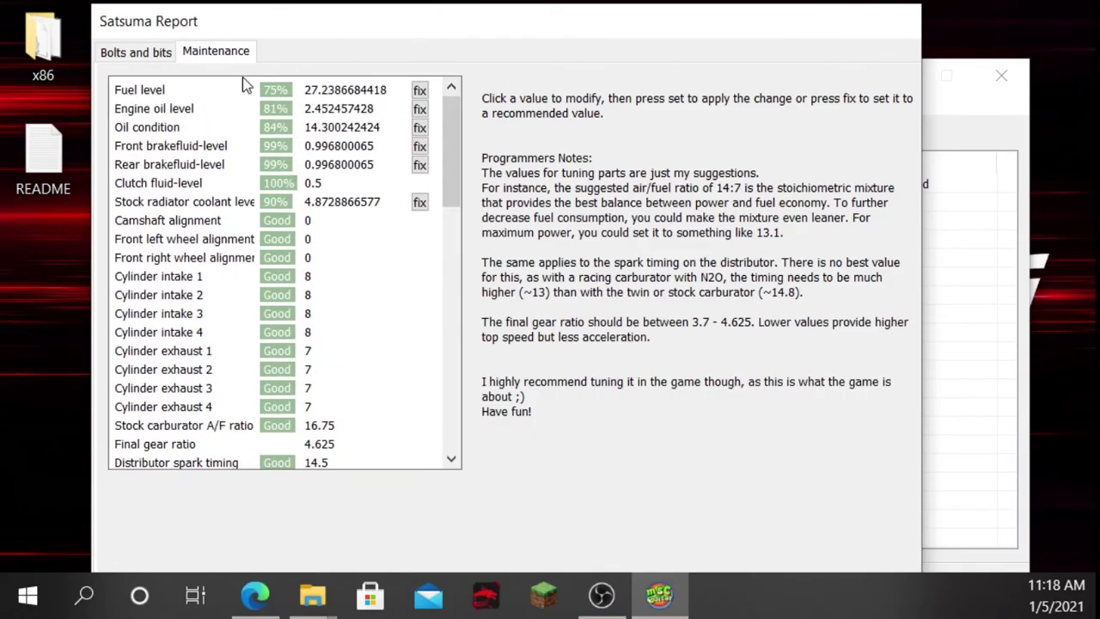
Move the Satsuma Report aside and close it, returning to the main save view.
left_click_drag(762, 20, 750, 49)
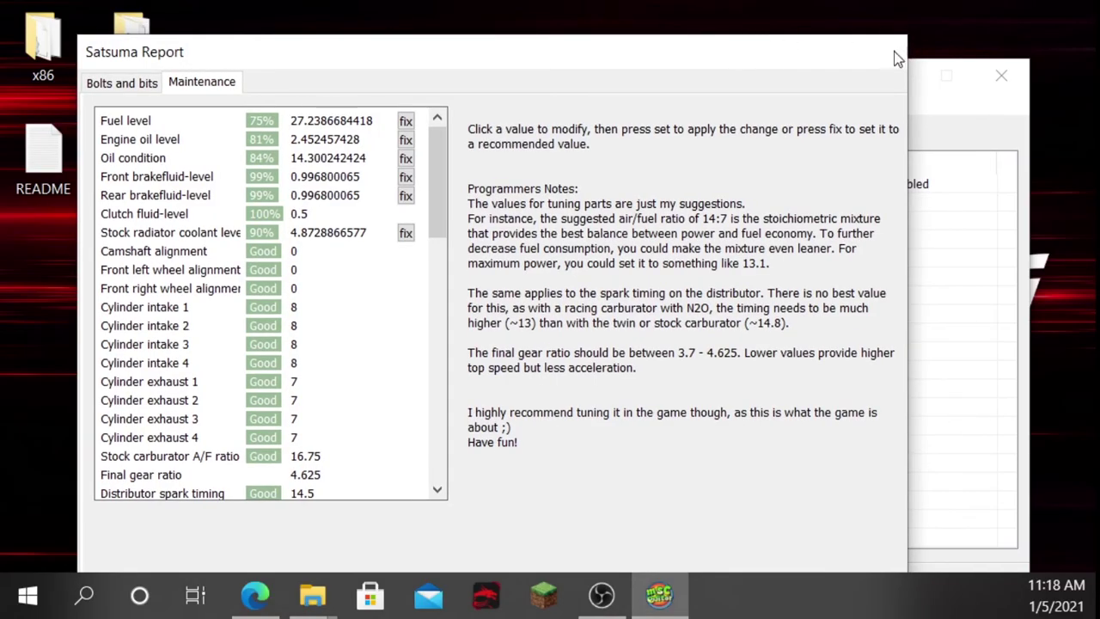
left_click_drag(898, 59, 1099, 112)
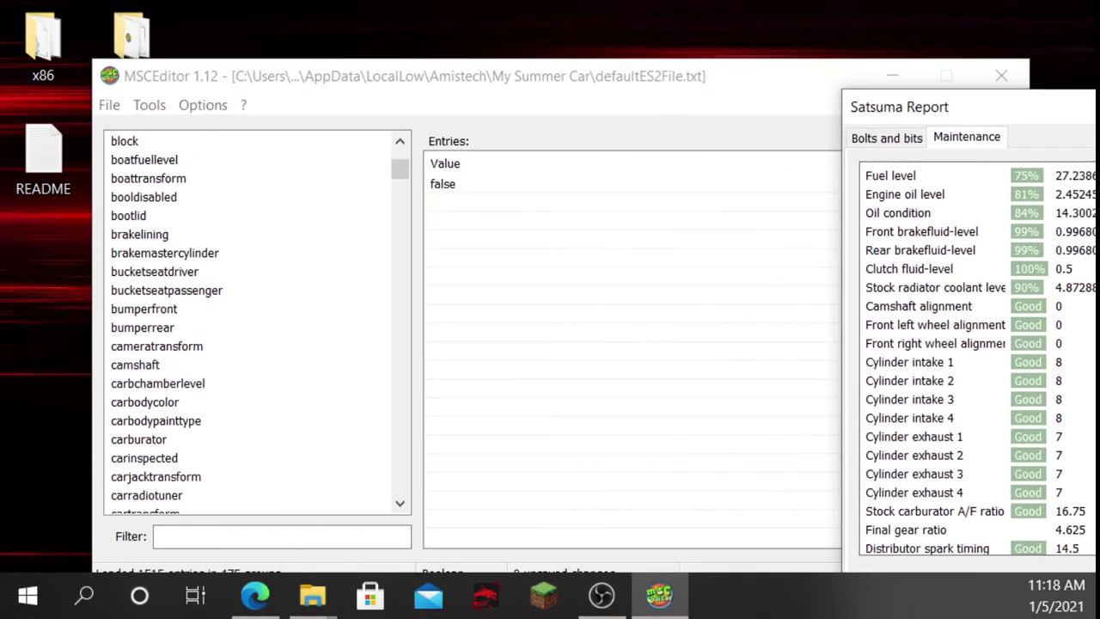
key("alt+F4")
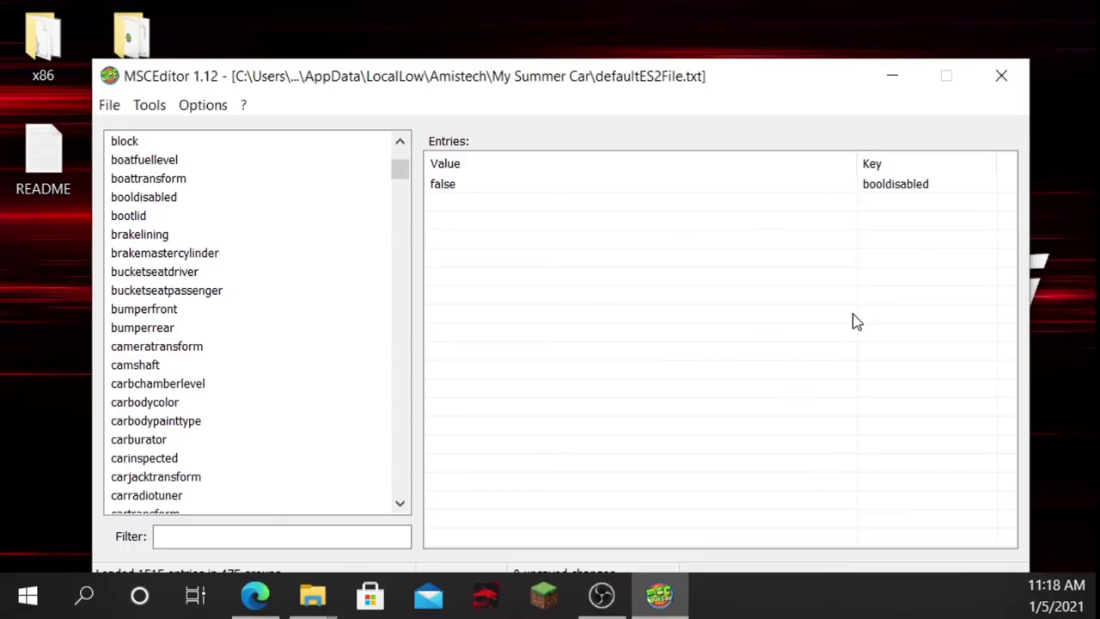
left_click(150, 105)
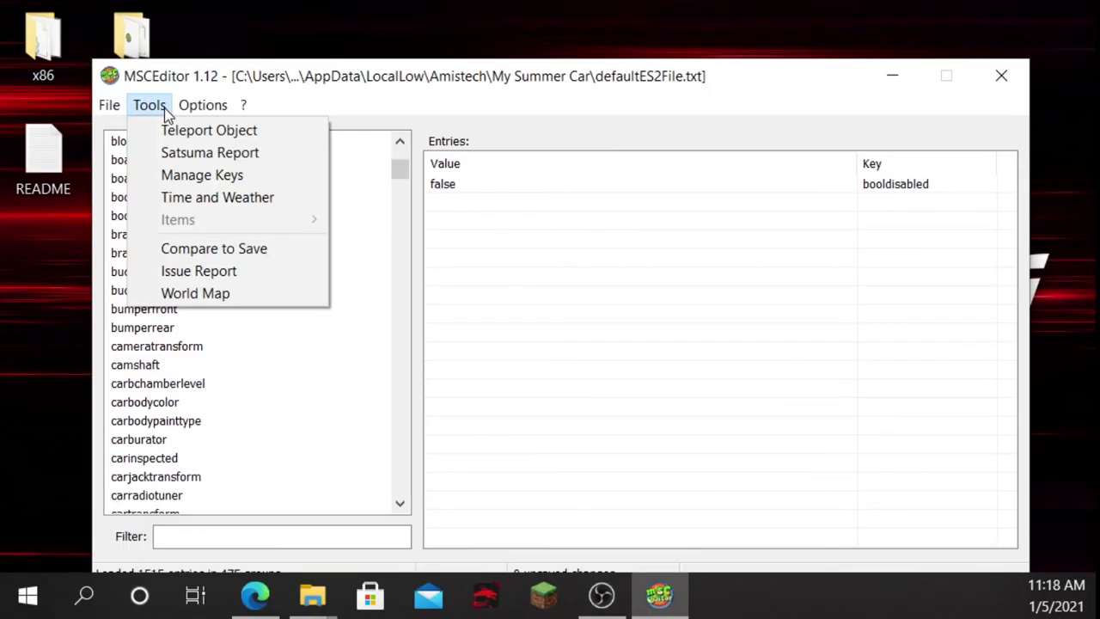
Open the World Map, check its right-click map actions, and shrink it to a smaller window.
left_click(248, 295)
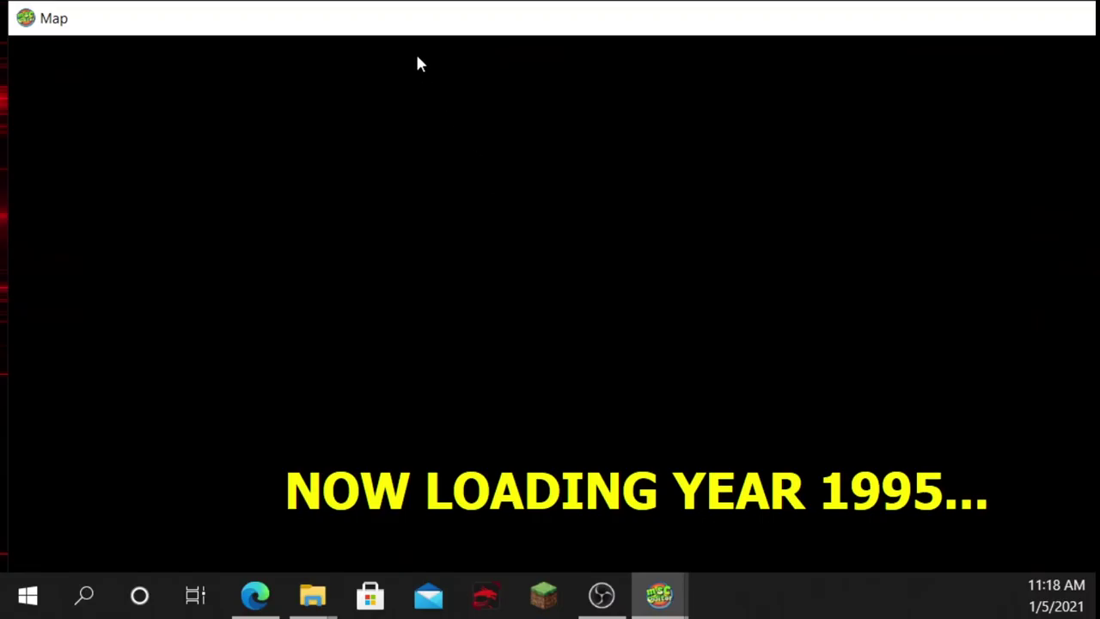
left_click_drag(422, 28, 6, 26)
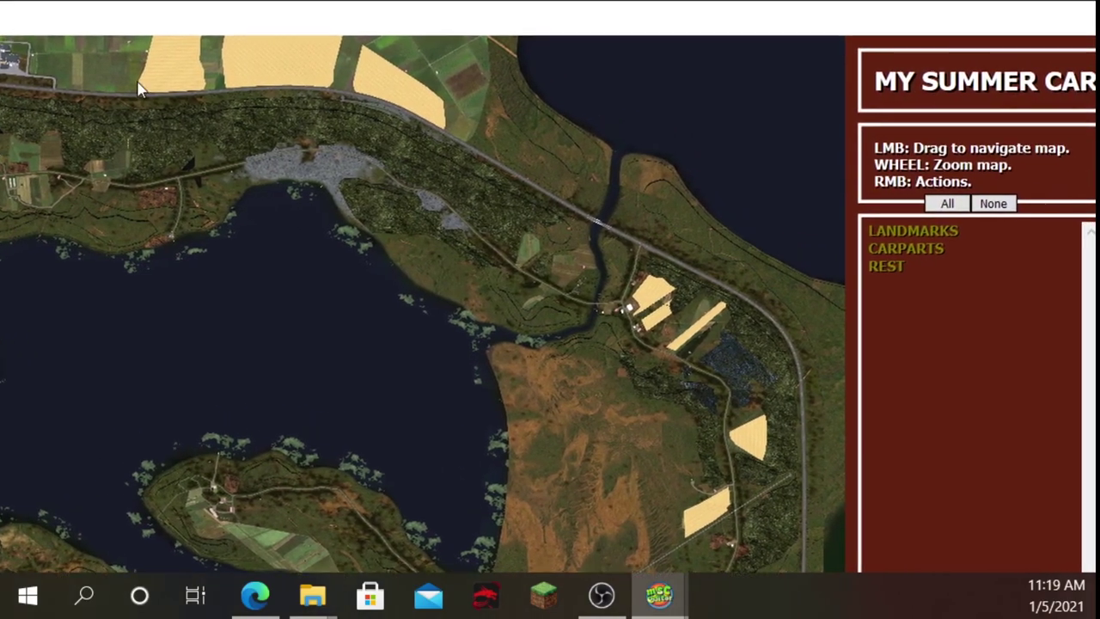
left_click_drag(386, 5, 808, 2)
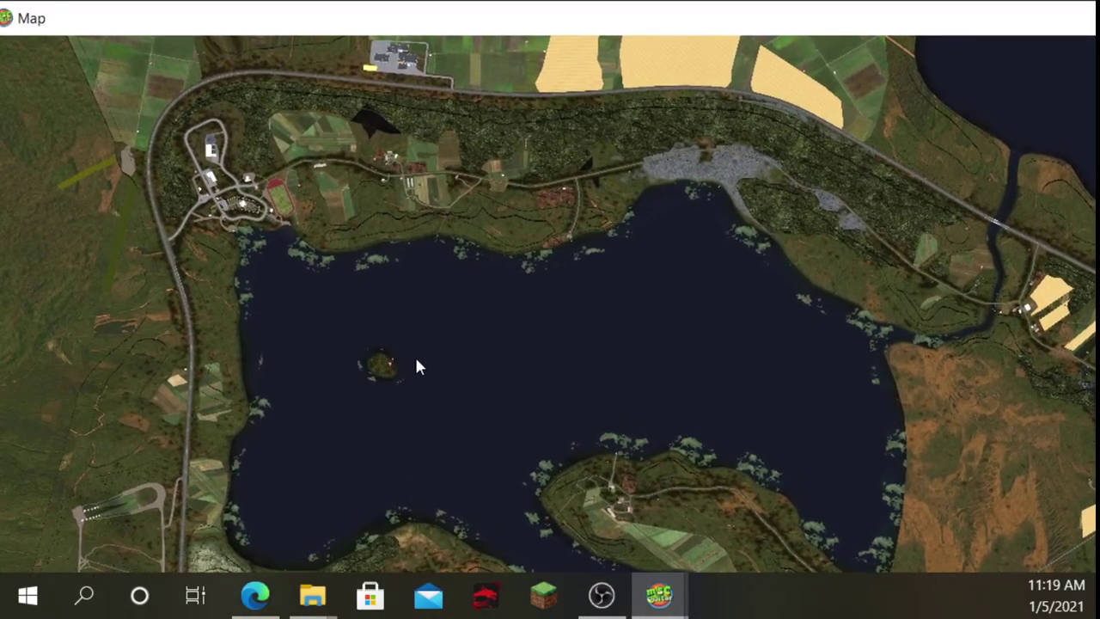
right_click(675, 414)
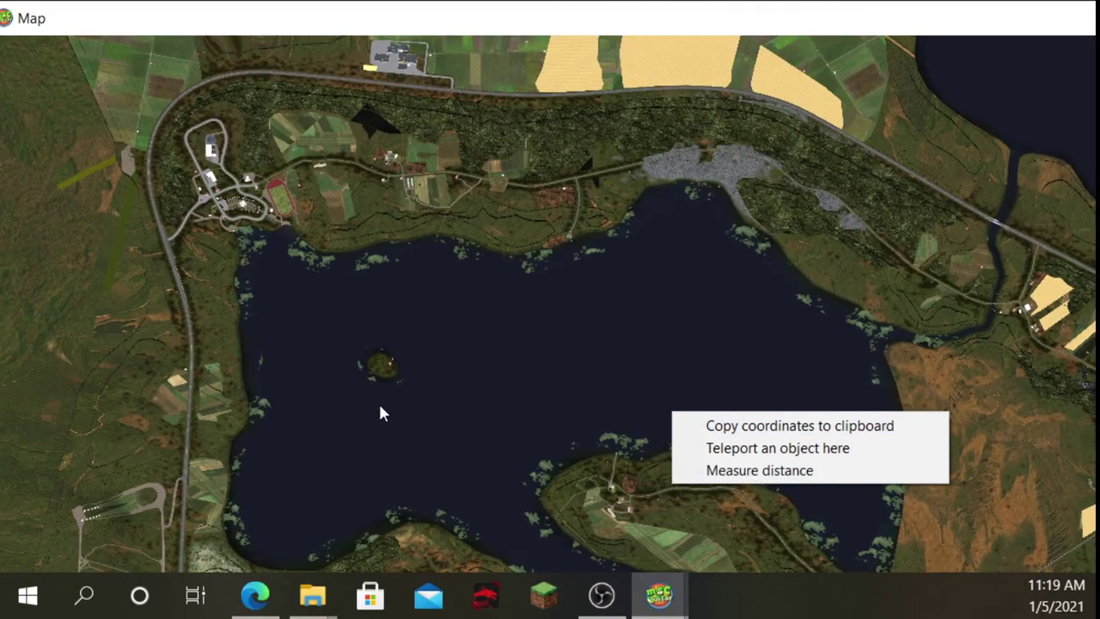
left_click(232, 320)
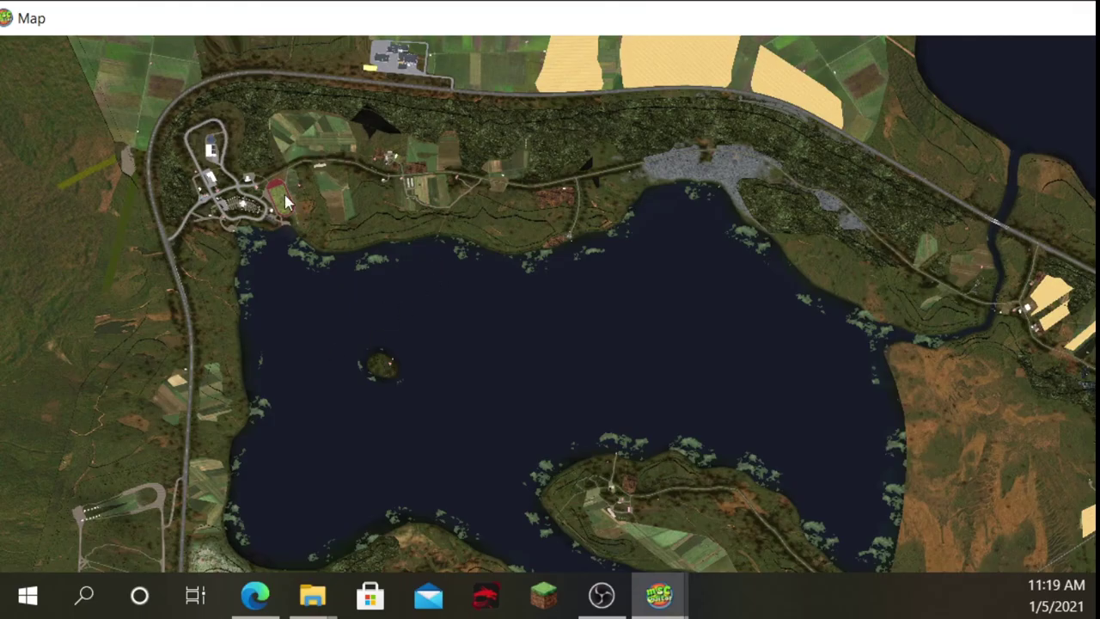
double_click(916, 23)
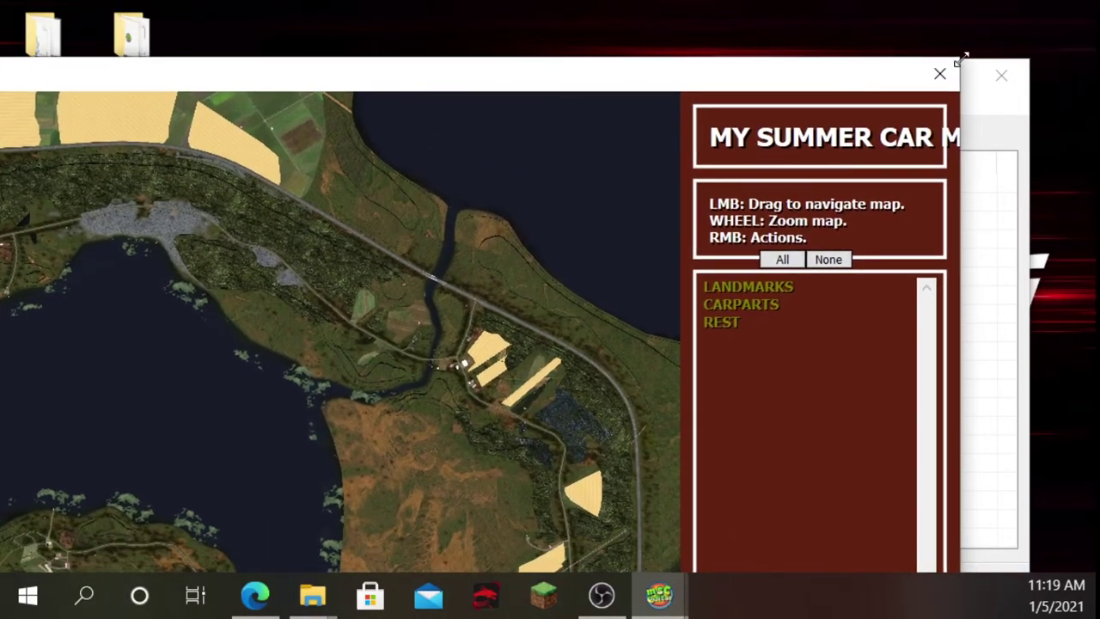
left_click_drag(961, 58, 548, 356)
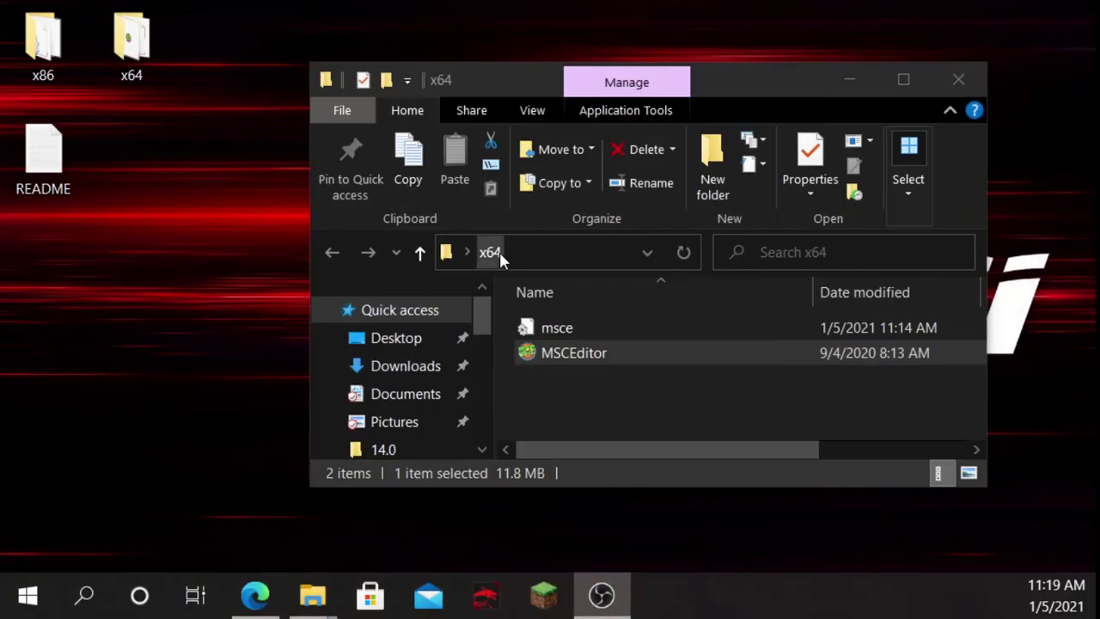